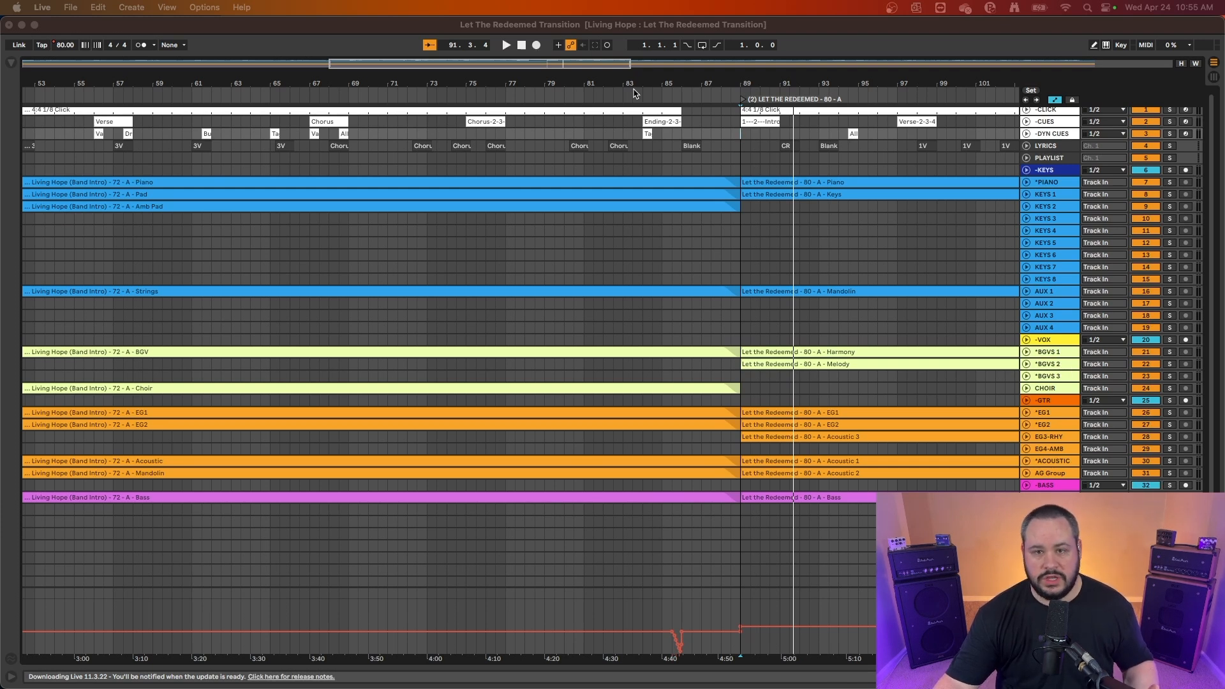
Play back the transition from Living Hope into Let the Redeemed, including the new song's start at bar 89
left_click(637, 99)
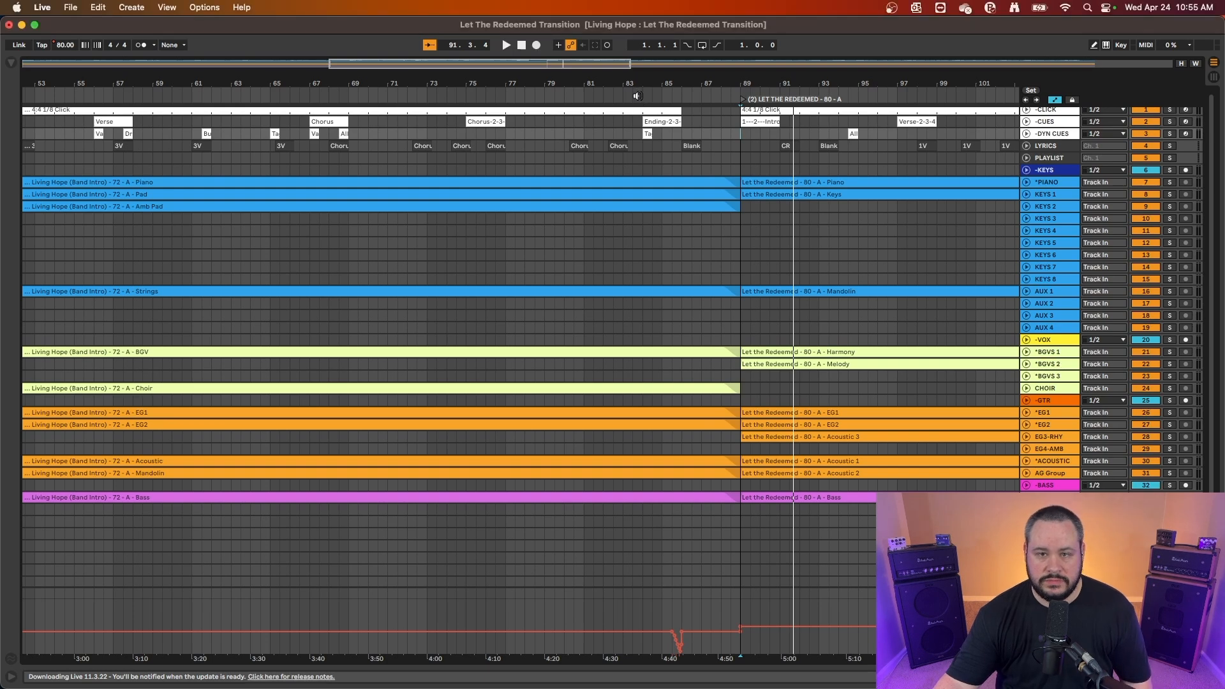
left_click(638, 95)
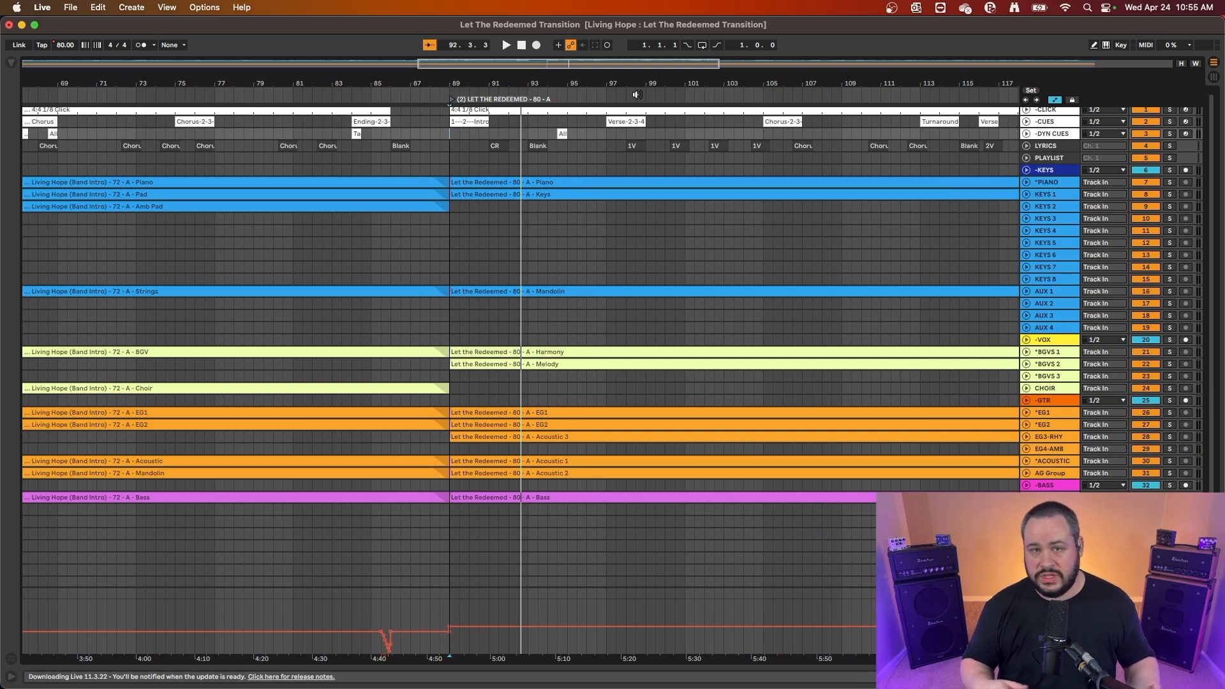
key("plus")
key("plus")
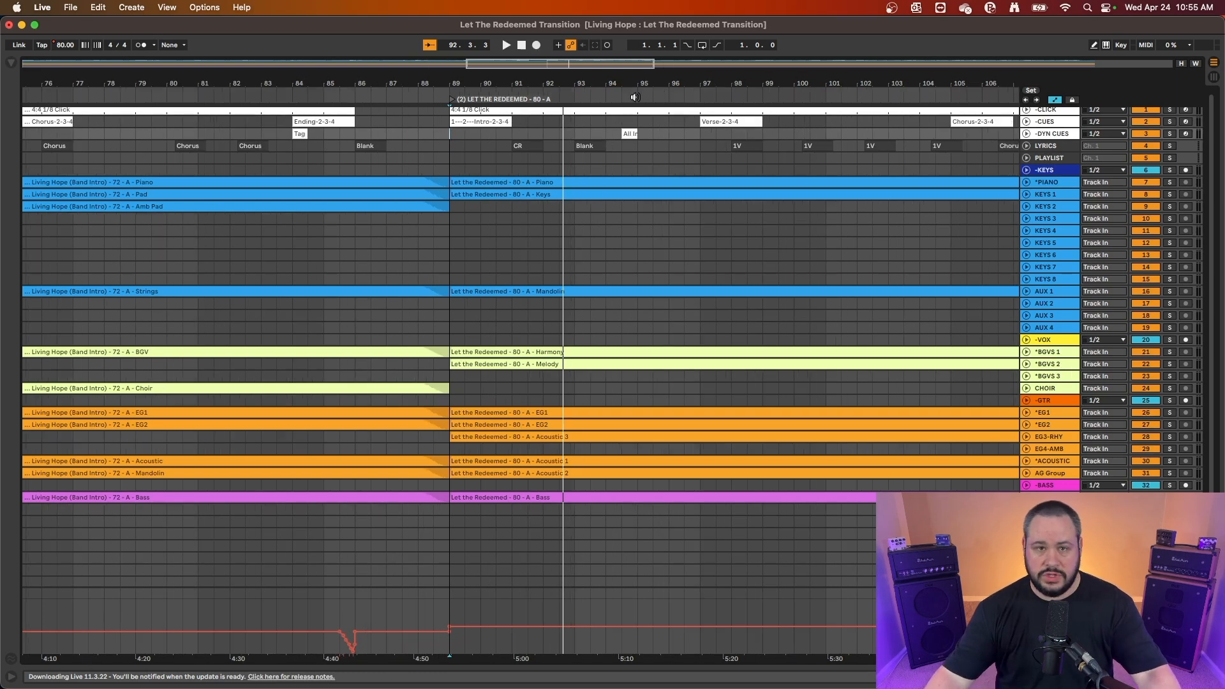
scroll(516, 180, "up", 1)
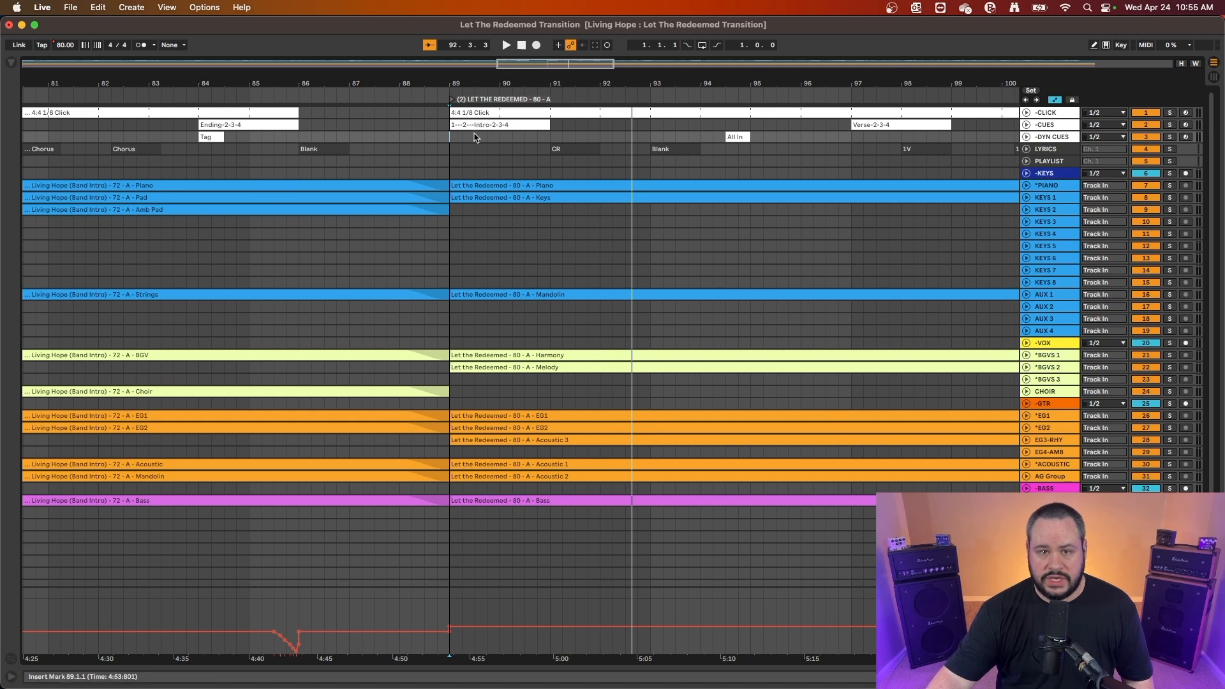
left_click(453, 100)
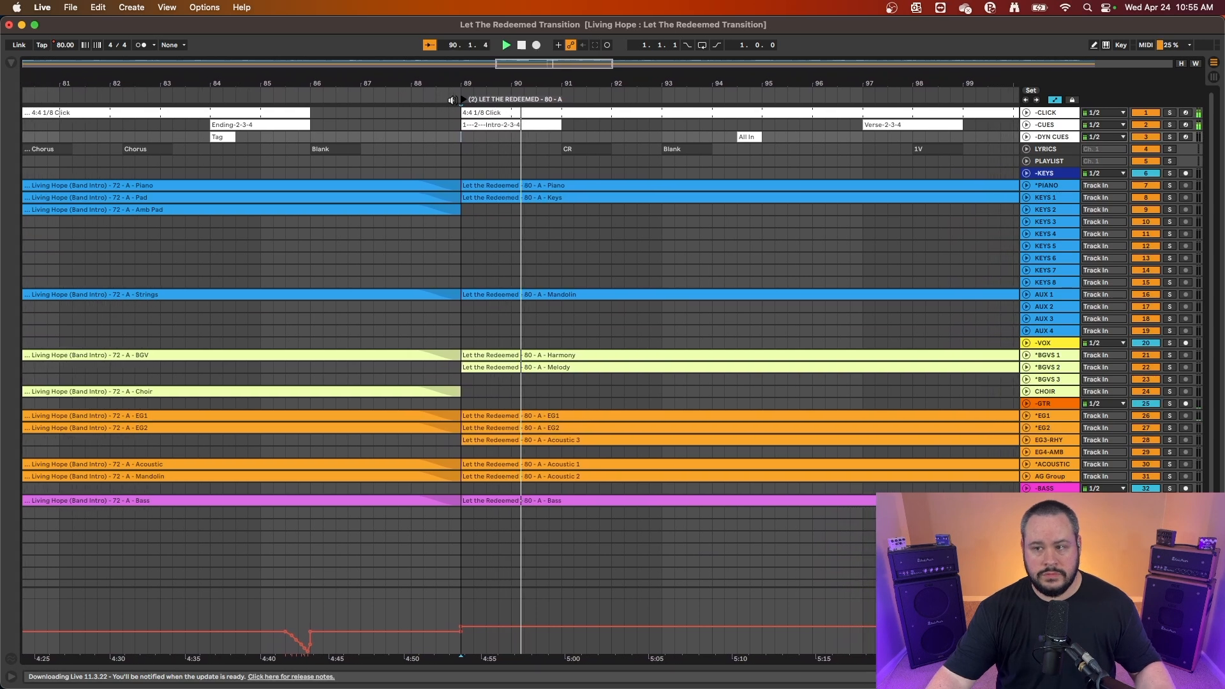
Trim the start of the Let the Redeemed click, intro cue and all stem clips from Piano through Perc to bar 90
left_click_drag(451, 126, 497, 118)
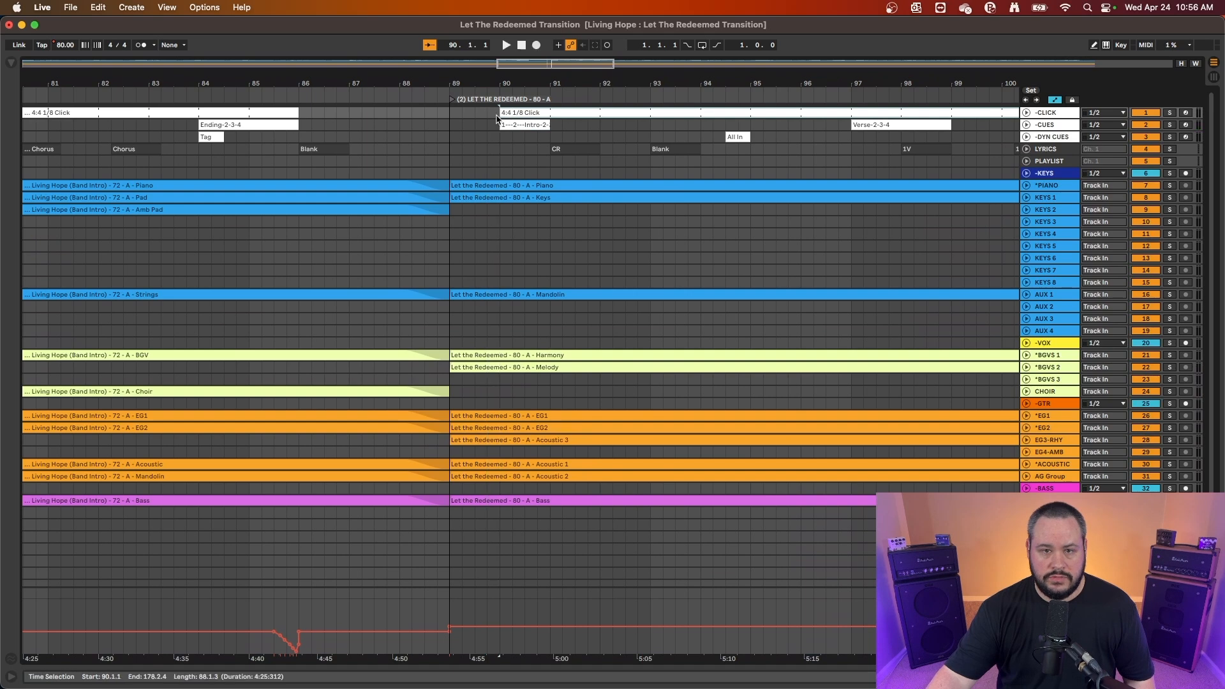
left_click(471, 182)
scroll(491, 246, "down", 4)
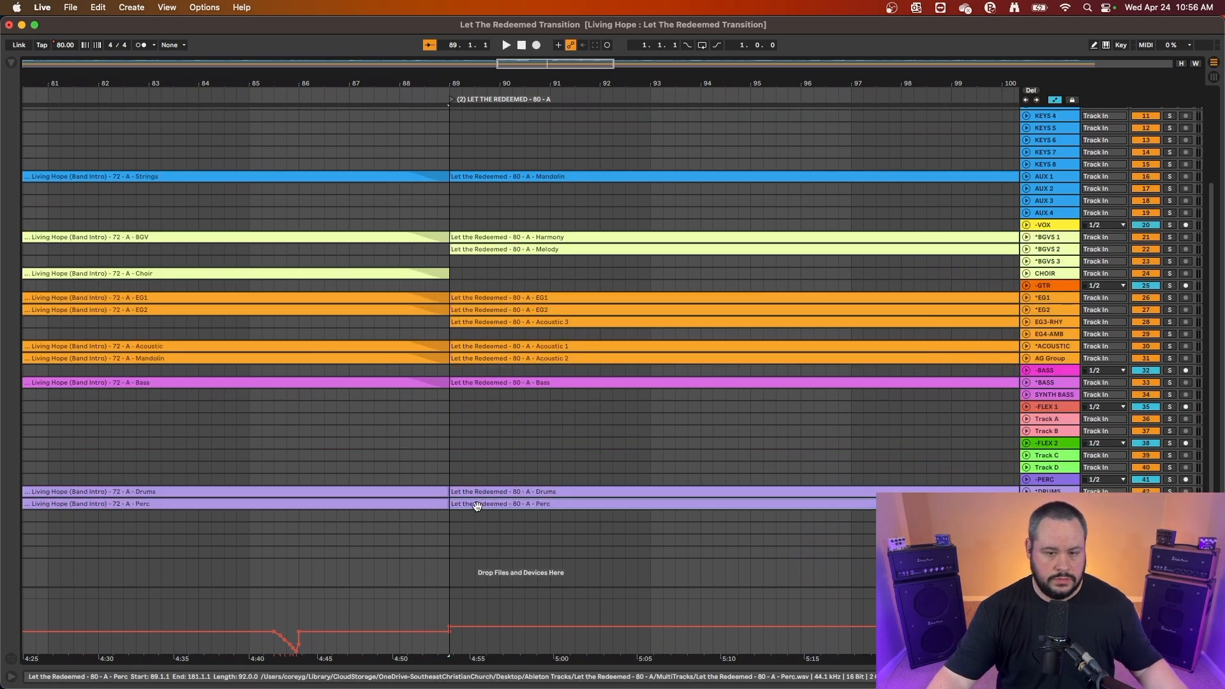
scroll(503, 235, "up", 4)
left_click(493, 184, "shift")
left_click_drag(492, 185, 543, 185)
Move the LET THE REDEEMED locator to bar 90 and delete the time of the emptied bar 89
left_click_drag(453, 99, 502, 115)
left_click(97, 7)
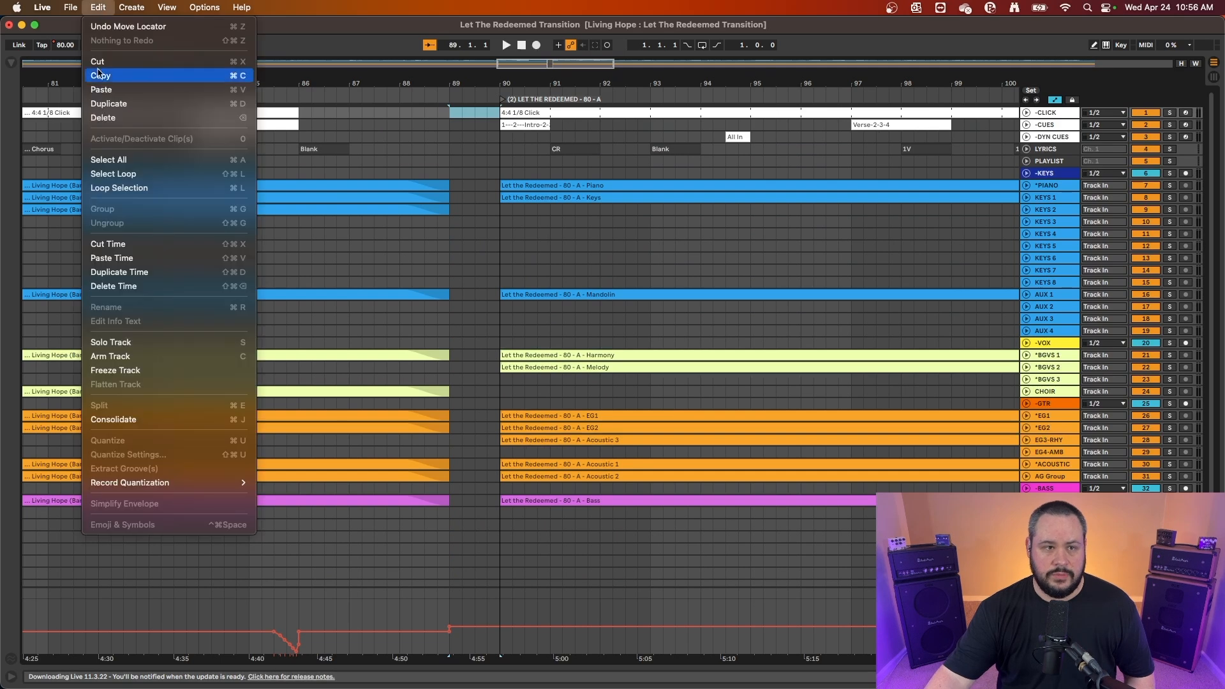
left_click(134, 287)
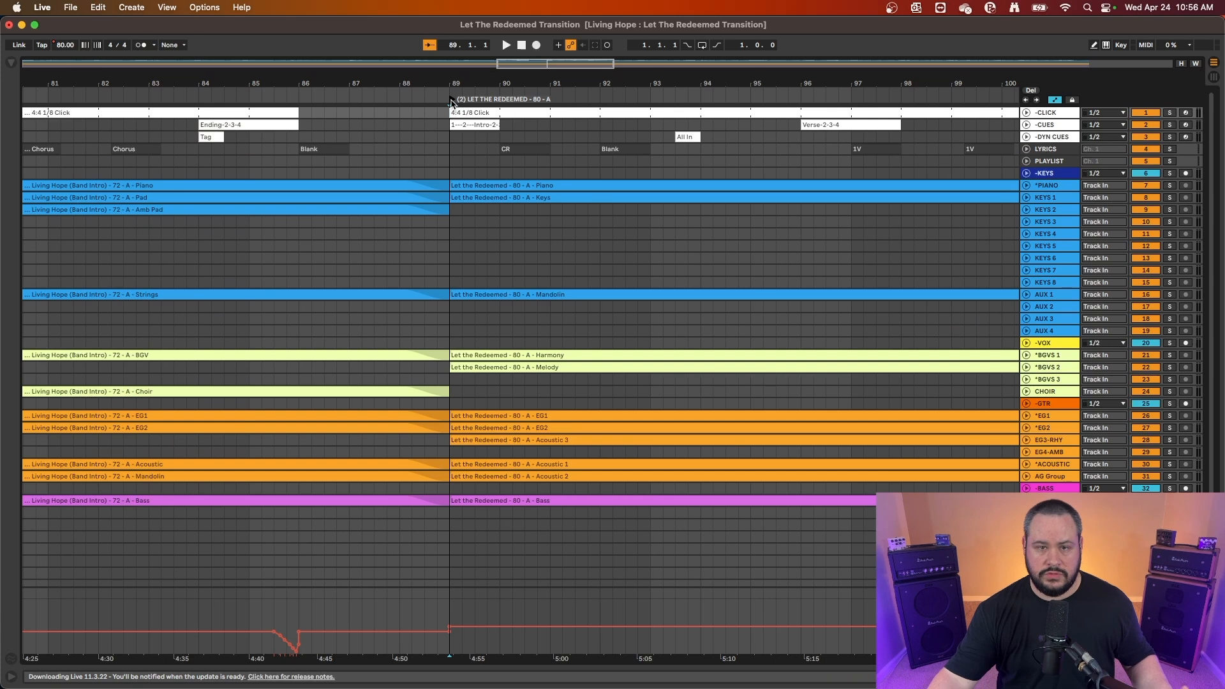
Play the new start of Let the Redeemed, examine the gap between bars 86 and 90, and replay the transition from bar 85
left_click(451, 101)
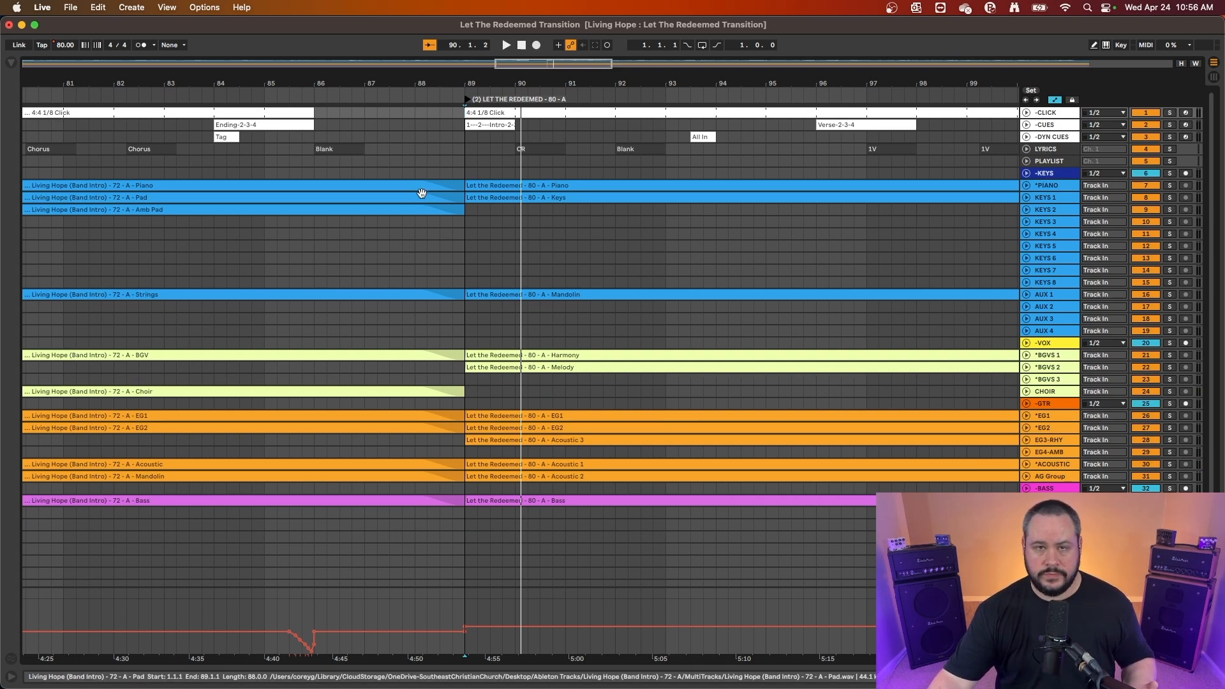
left_click_drag(315, 136, 459, 144)
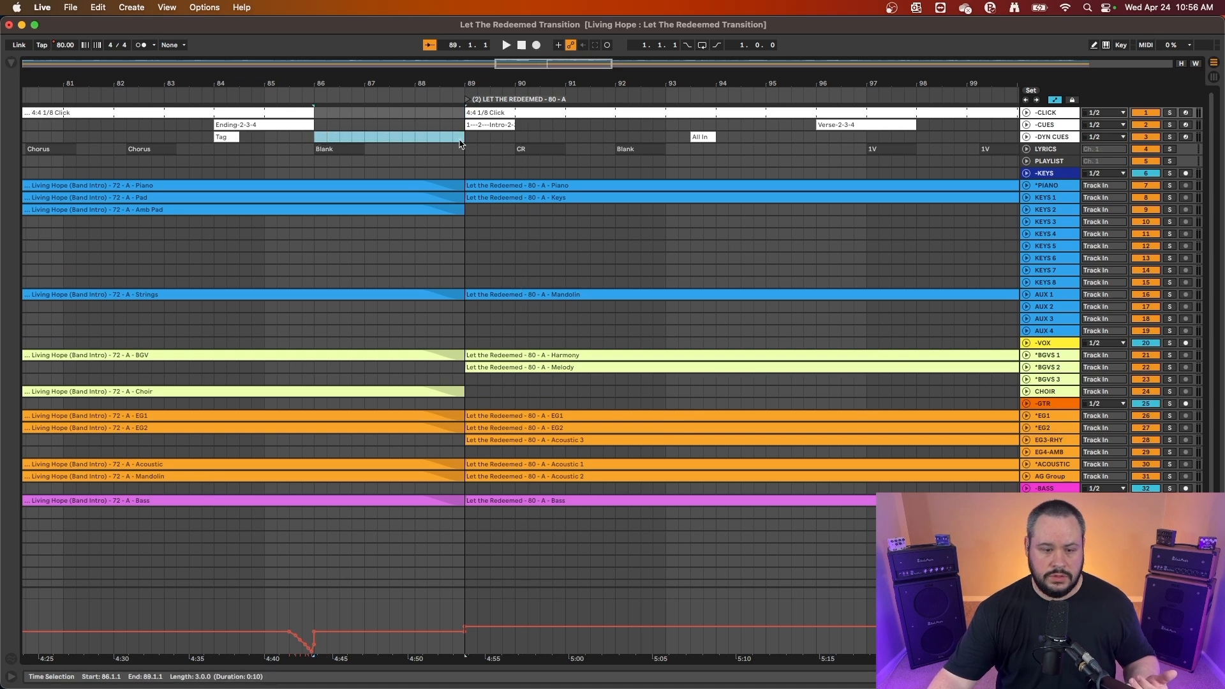
left_click_drag(466, 137, 510, 142)
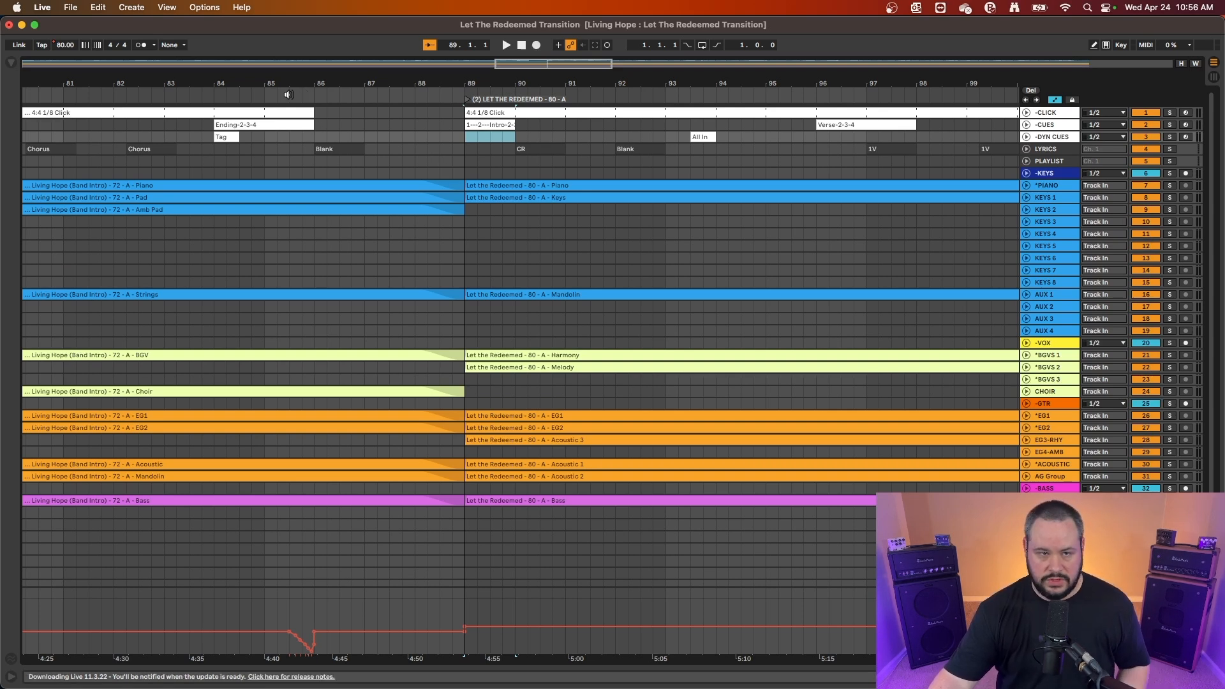
left_click(264, 93)
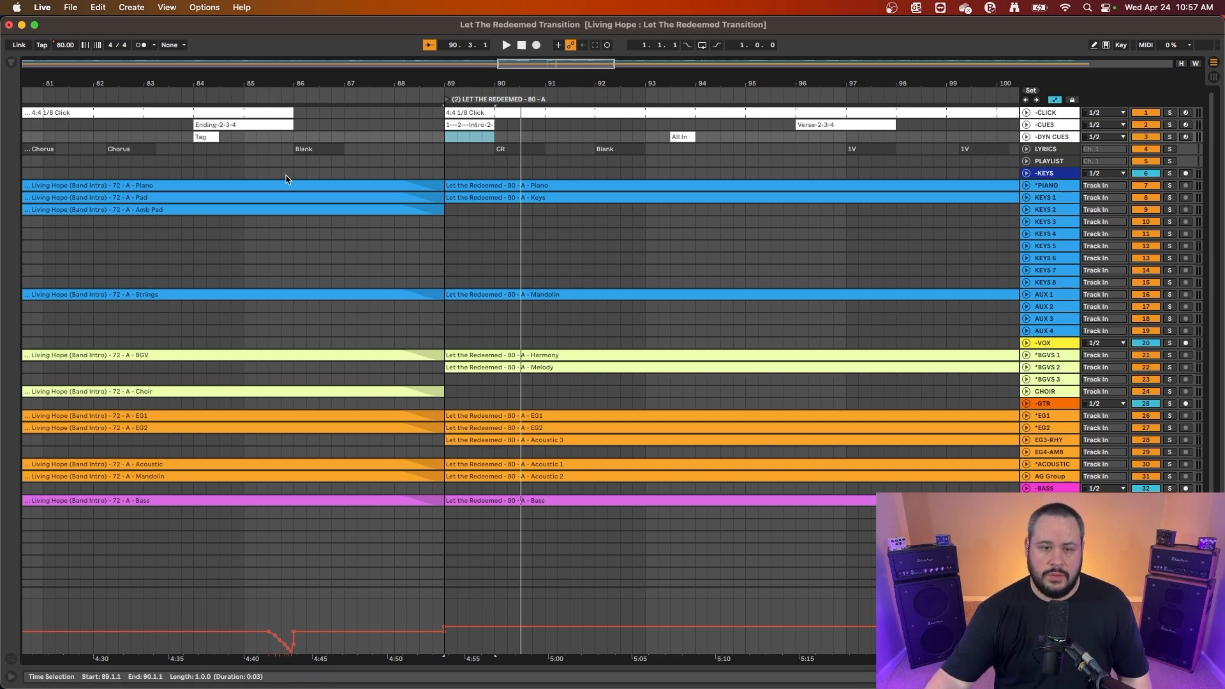
Trim the ends of all Living Hope stem clips, from Piano through Perc, back to bar 87
key("Home")
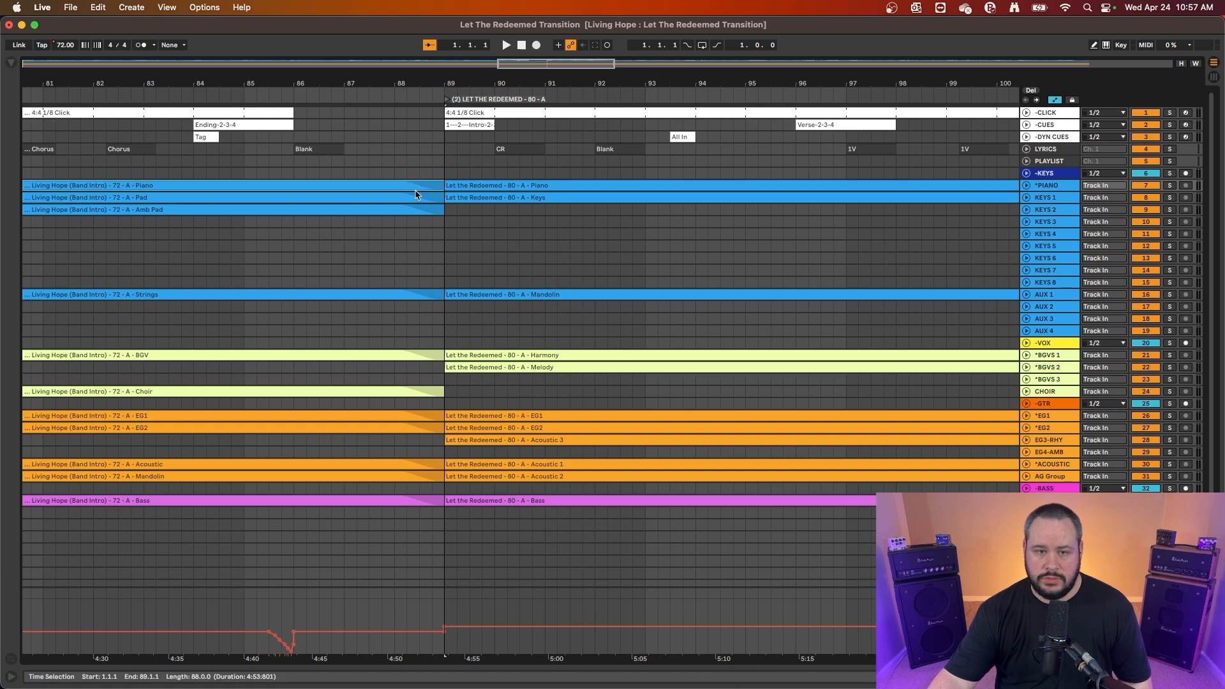
scroll(421, 299, "down", 5)
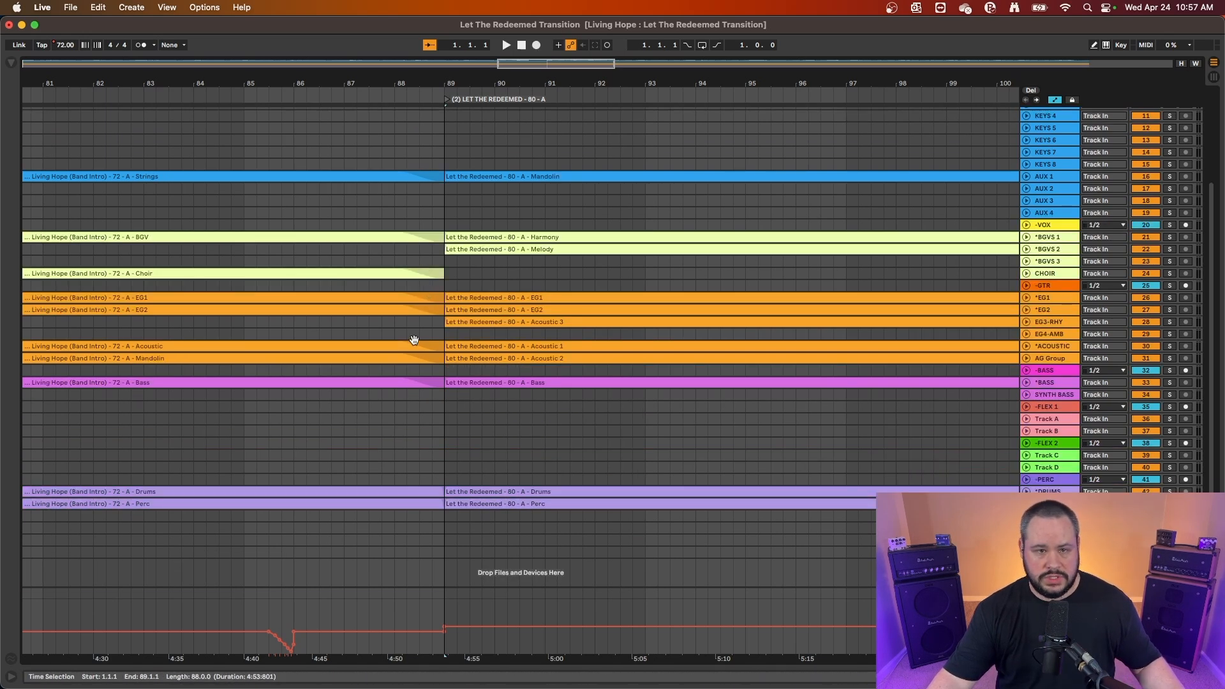
left_click(428, 507, "shift")
scroll(419, 422, "up", 5)
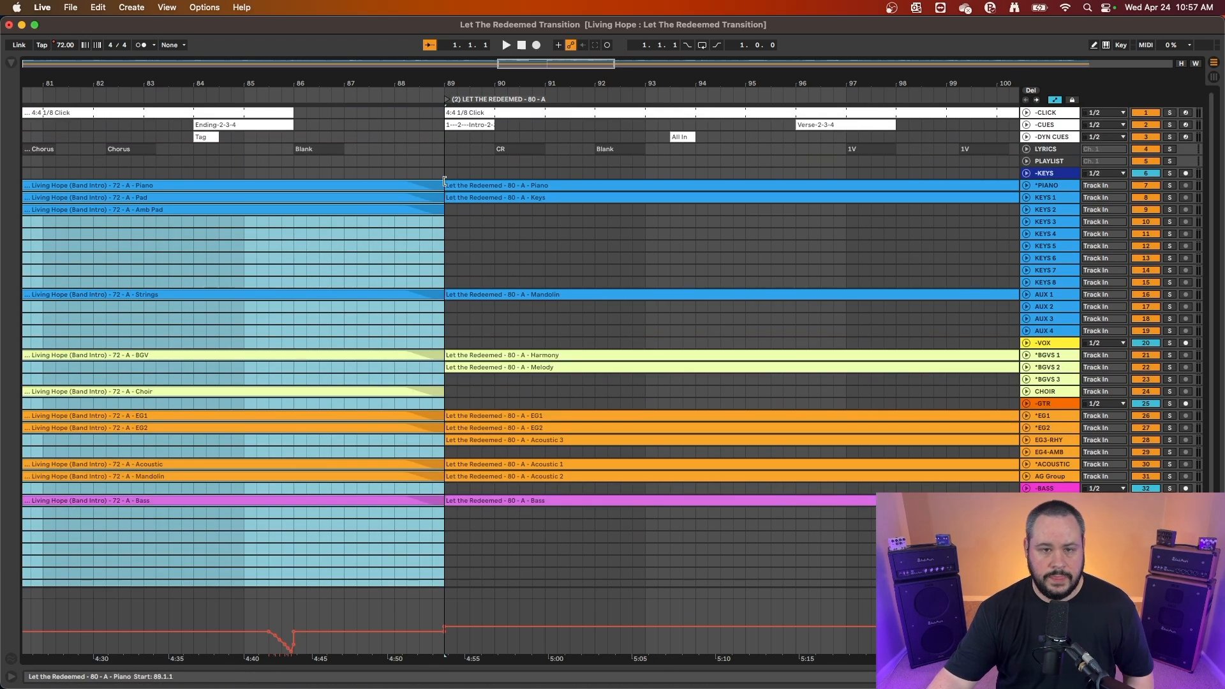
left_click_drag(444, 184, 395, 186)
left_click_drag(293, 137, 495, 143)
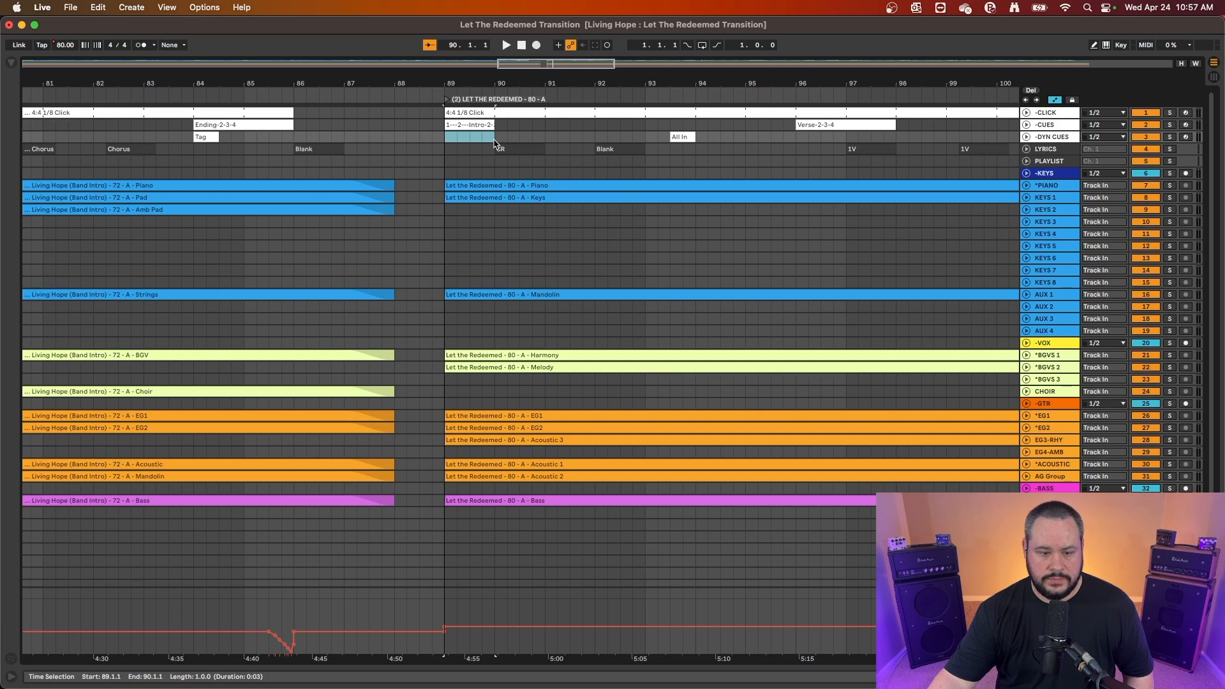
left_click(380, 185)
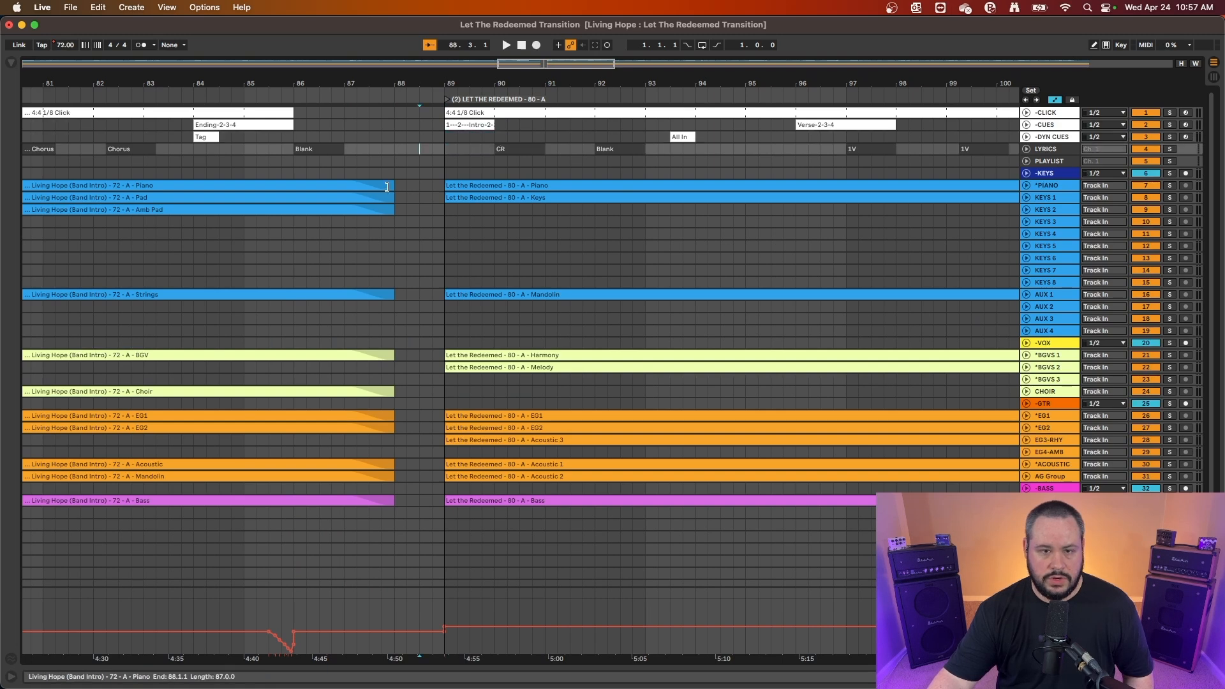
scroll(408, 306, "down", 5)
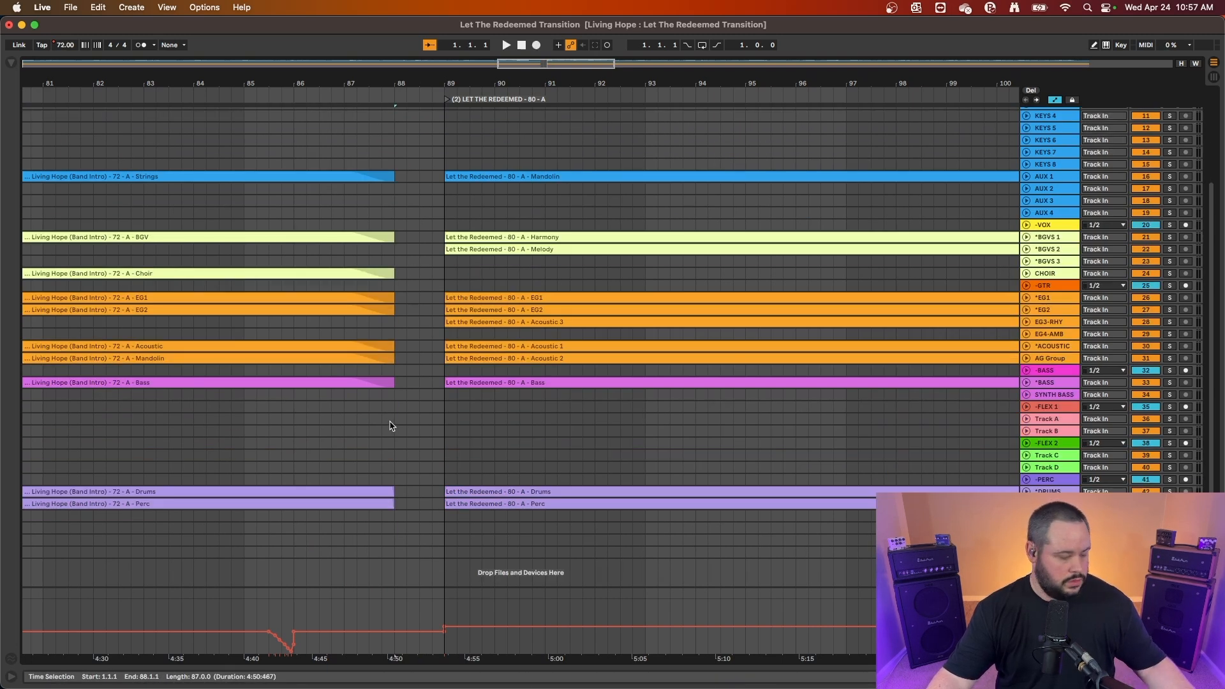
key("super+a")
scroll(380, 315, "up", 5)
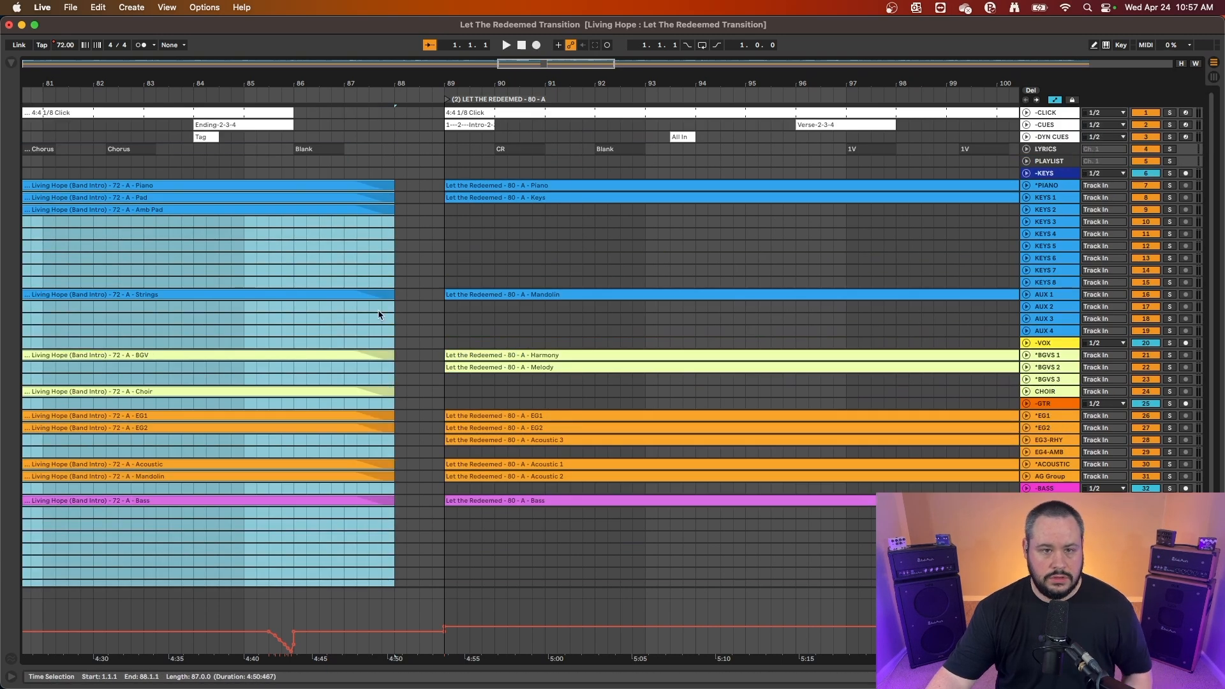
left_click_drag(391, 186, 348, 189)
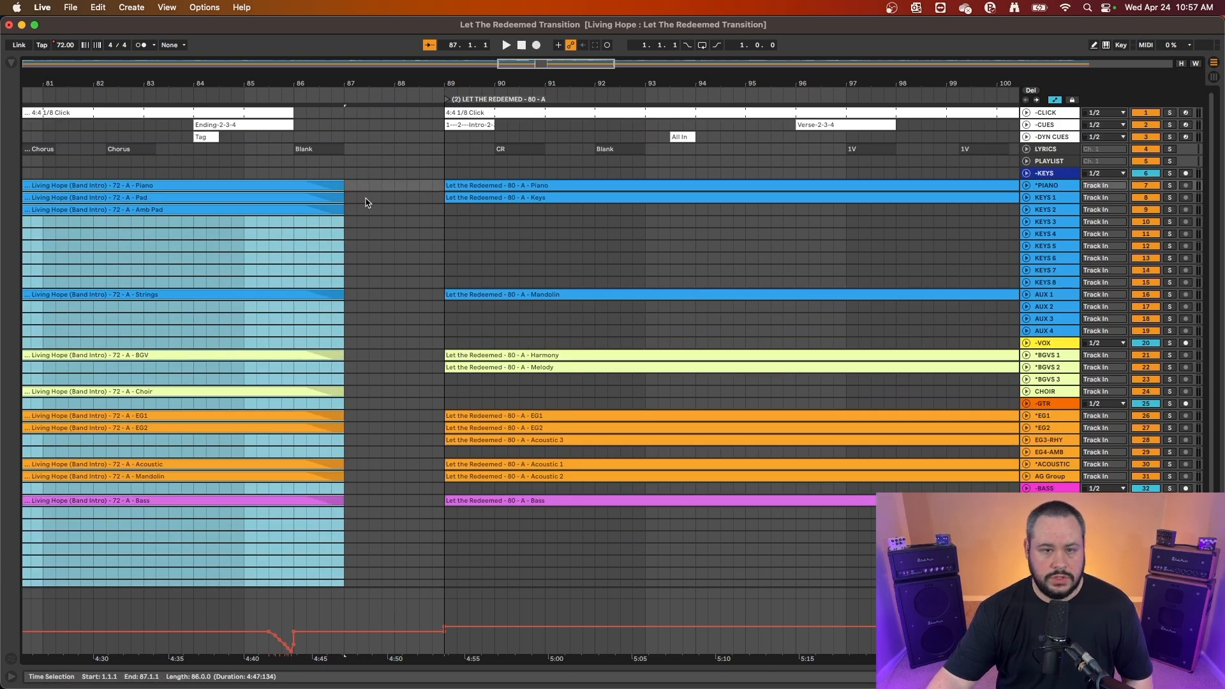
Delete the empty time from bar 87 to bar 89 across the arrangement
left_click(368, 198)
left_click_drag(346, 137, 444, 137)
left_click(100, 9)
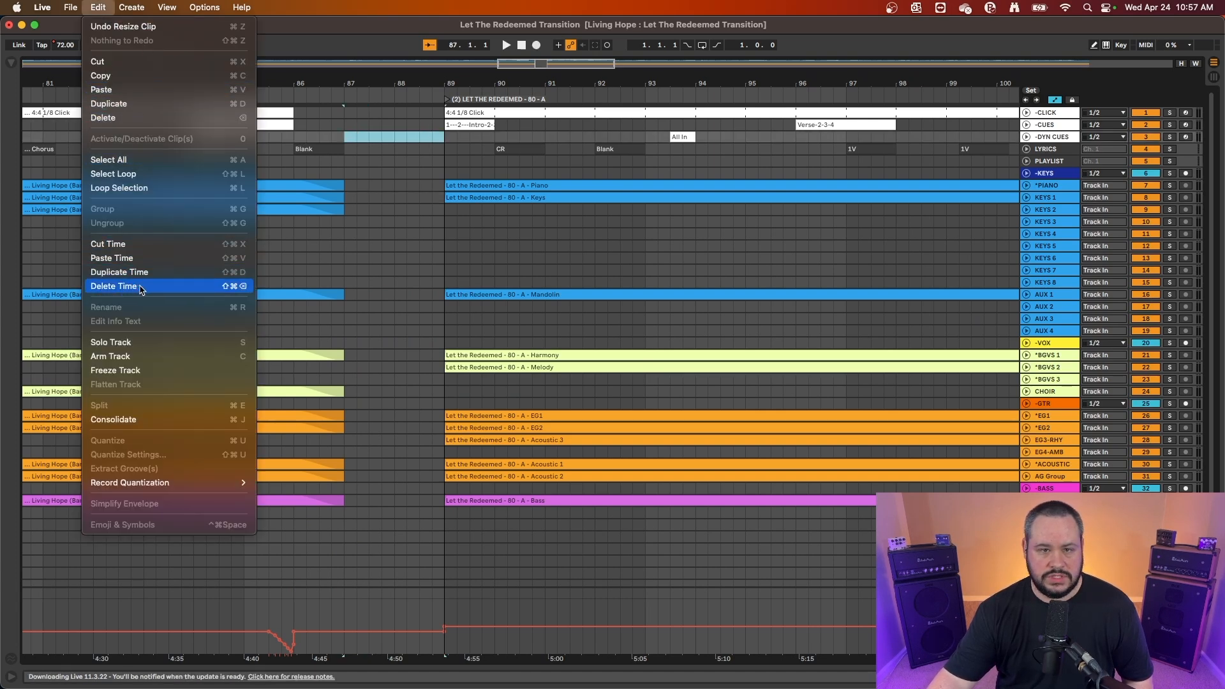
left_click(141, 288)
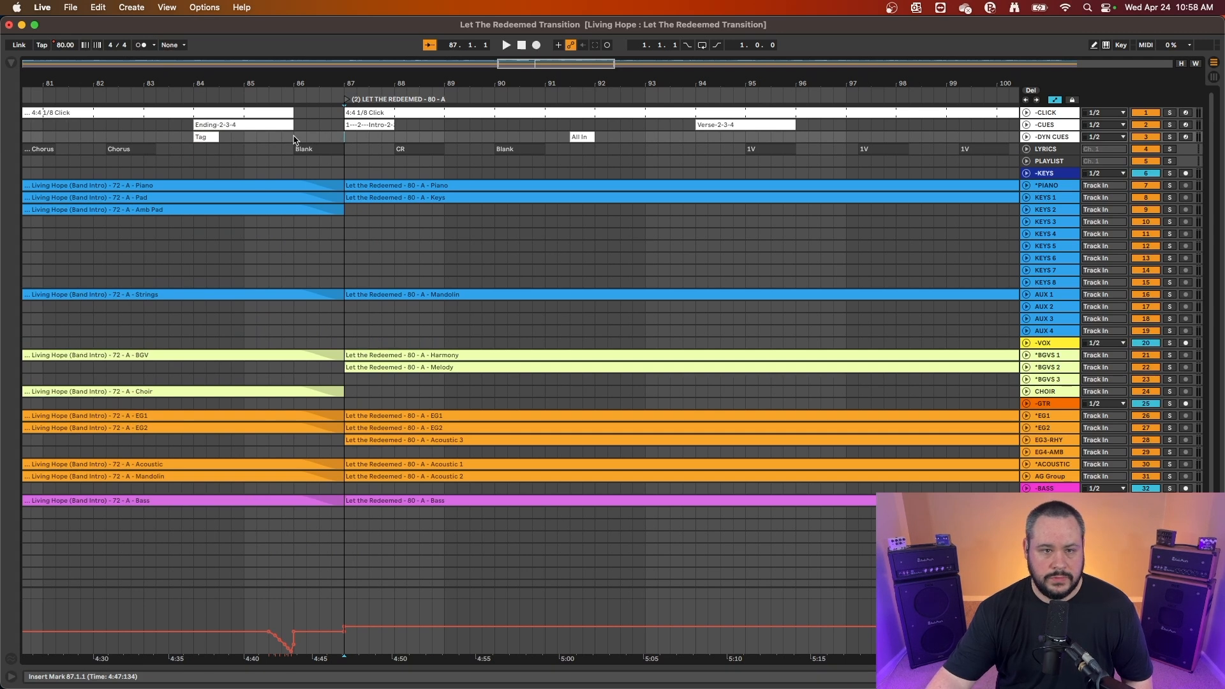
Examine the gap between the songs from bar 86 to bar 88 and play the transition from about bar 85
left_click_drag(301, 139, 371, 141)
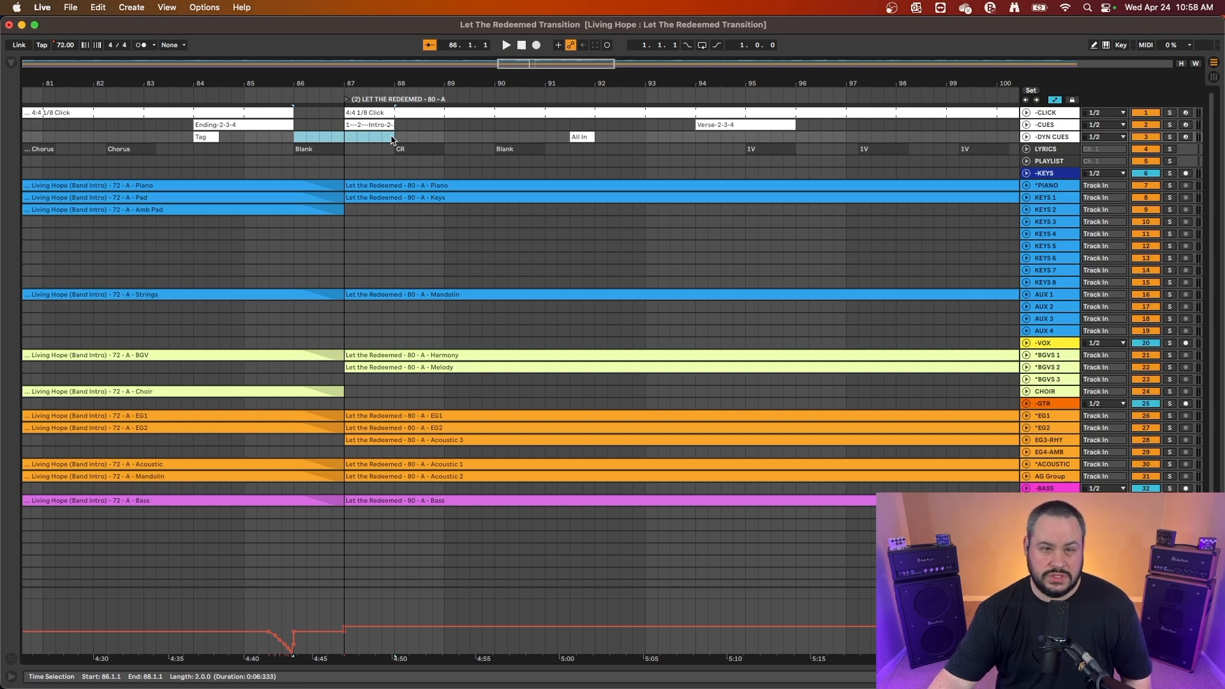
left_click(350, 138)
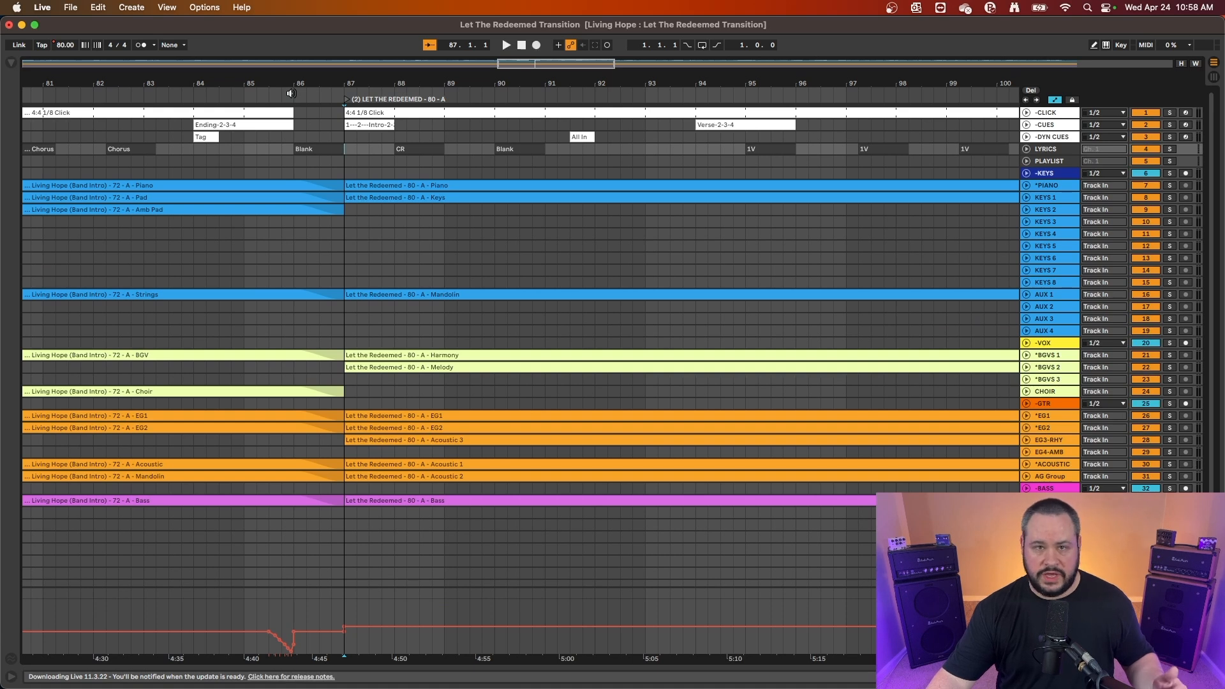
left_click(243, 94)
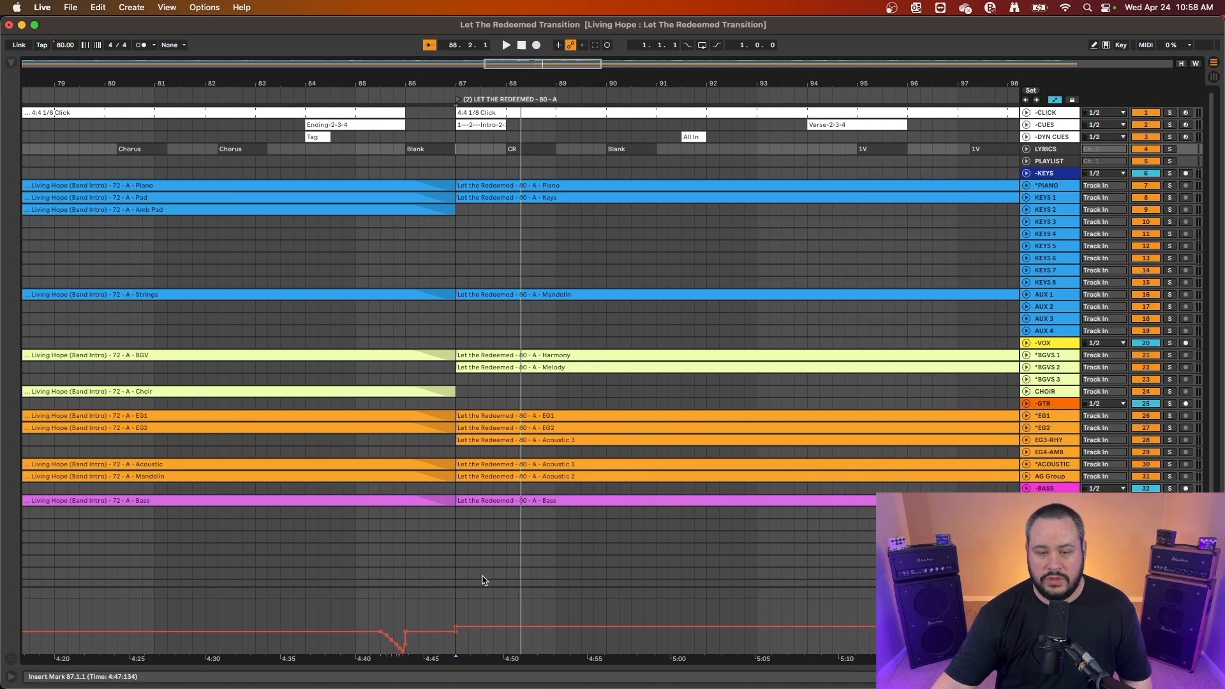
Lower the tempo automation between bars 86 and 87 to 59 BPM and play back the slowed transition
left_click(430, 626)
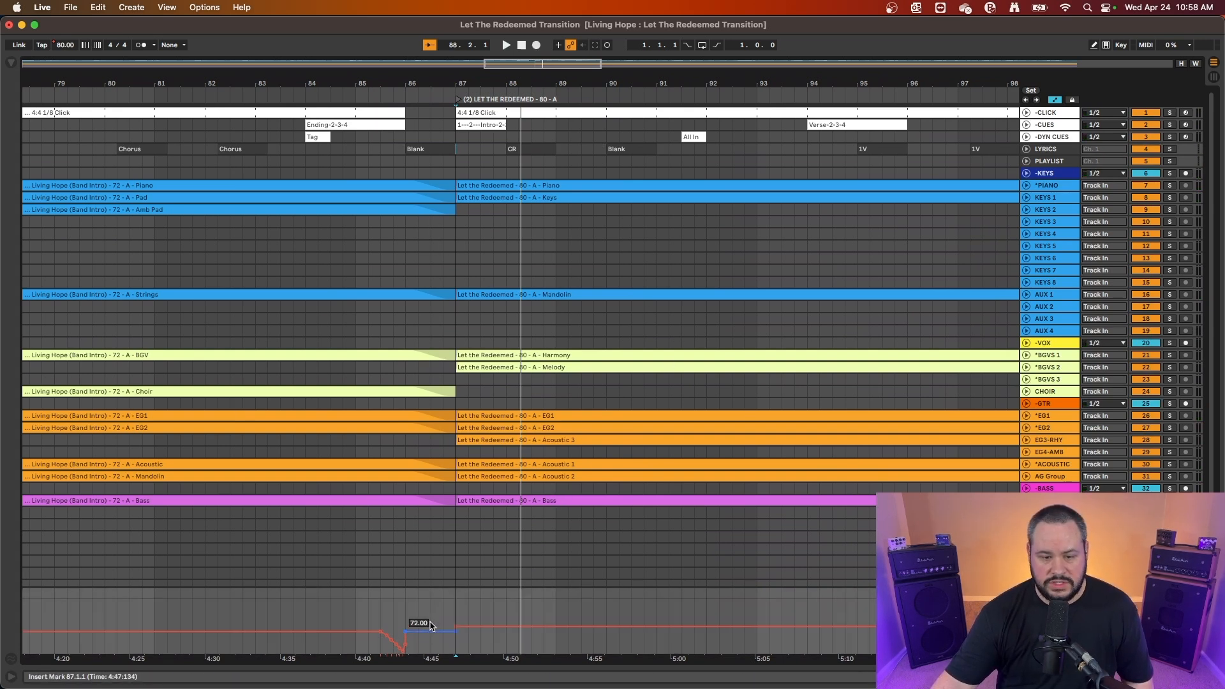
left_click_drag(430, 626, 430, 628)
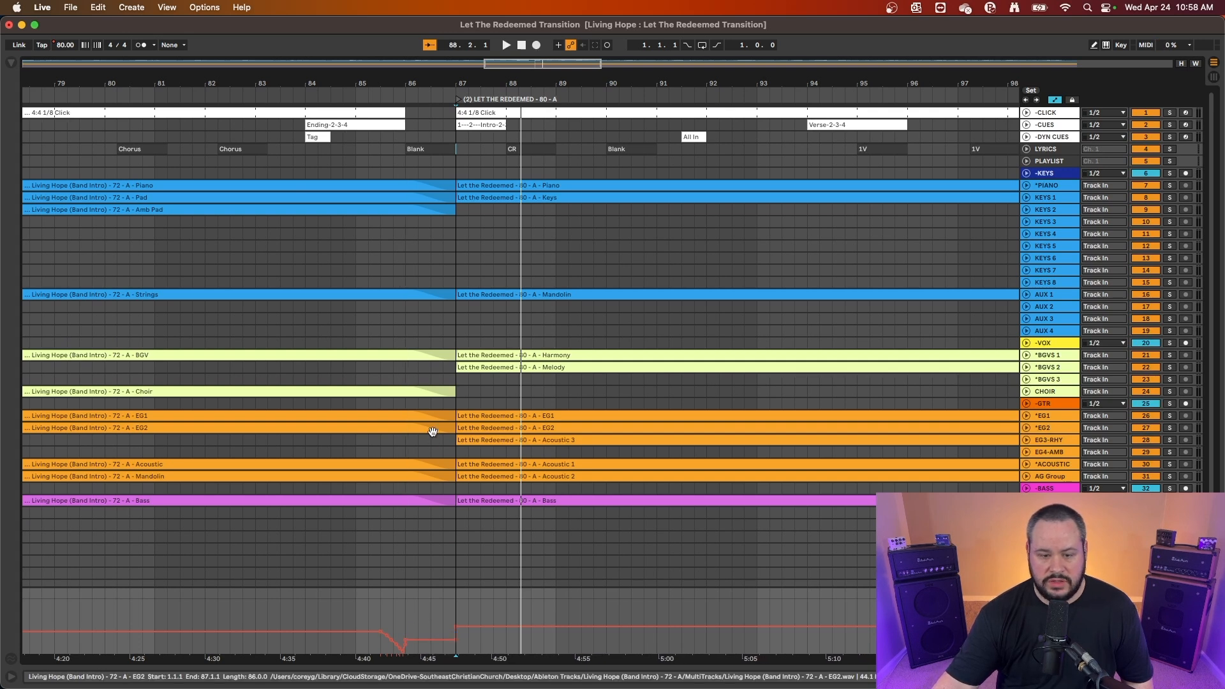
left_click_drag(406, 137, 500, 147)
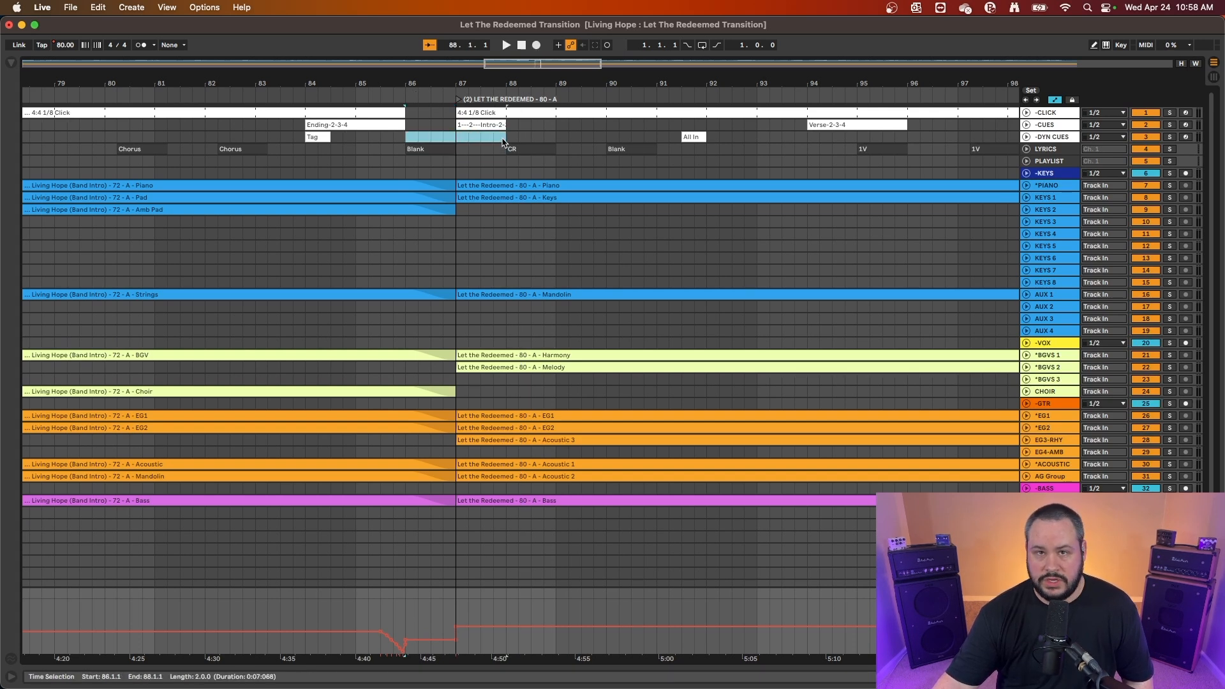
left_click(432, 125)
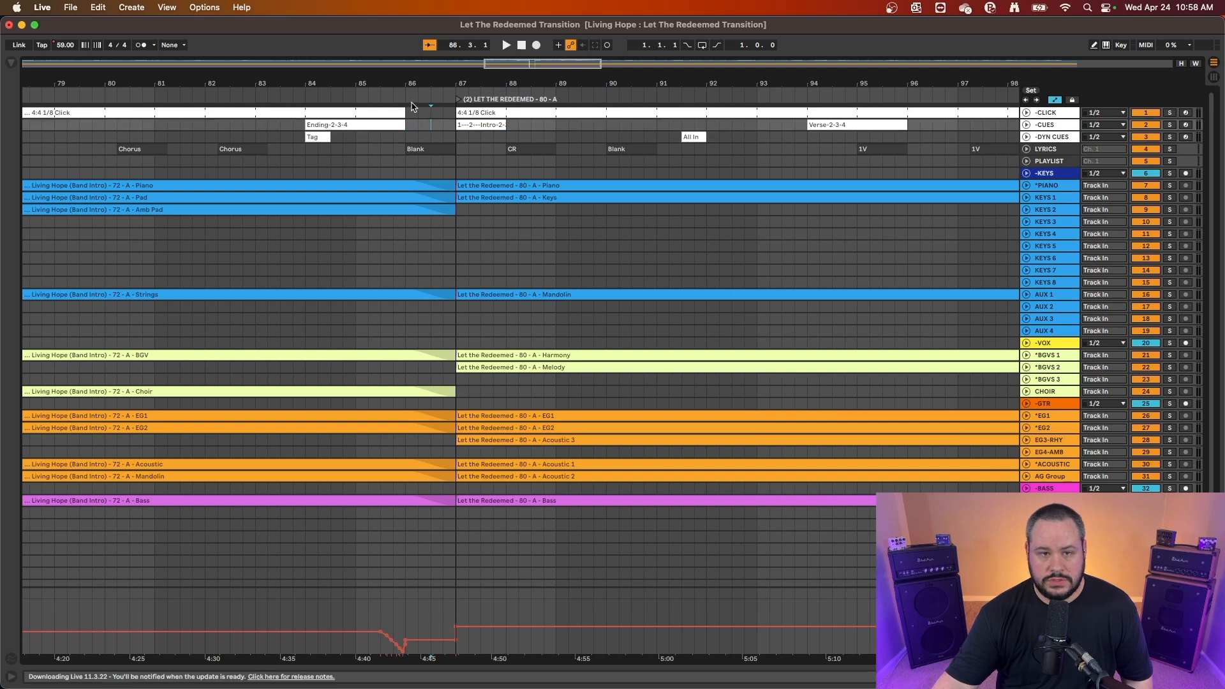
left_click(353, 93)
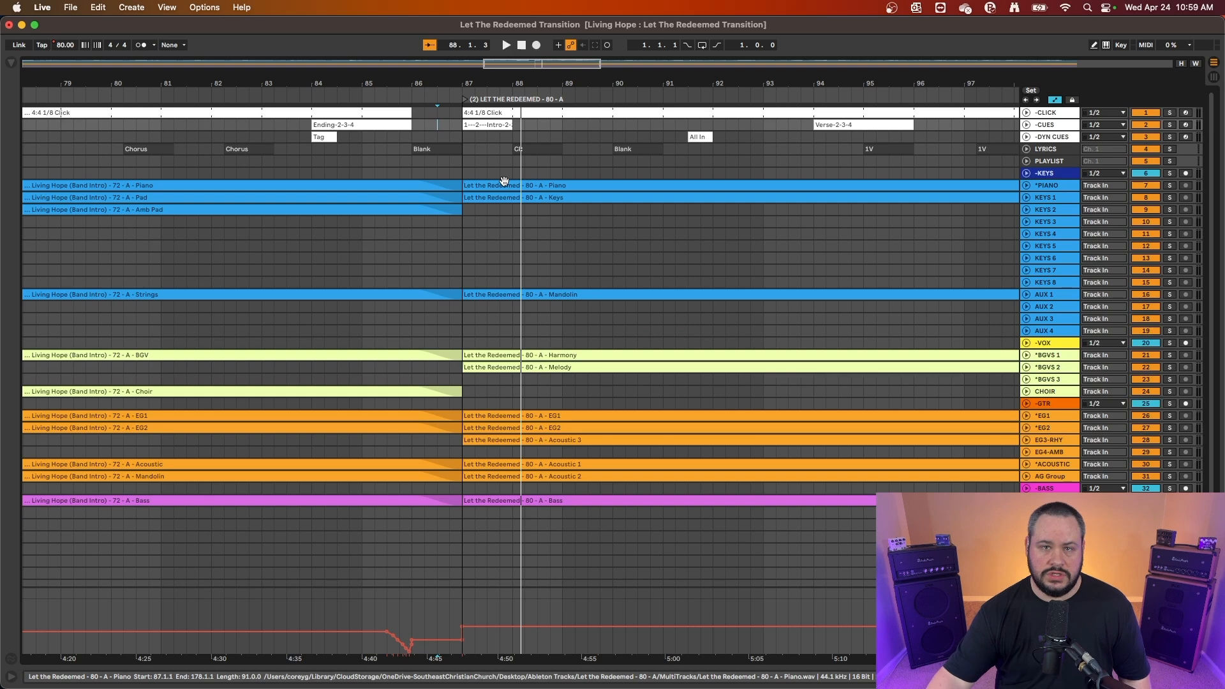
Play Let the Redeemed repeatedly from its locator at bar 87 while checking which stem tracks show signal
left_click(465, 100)
key("space")
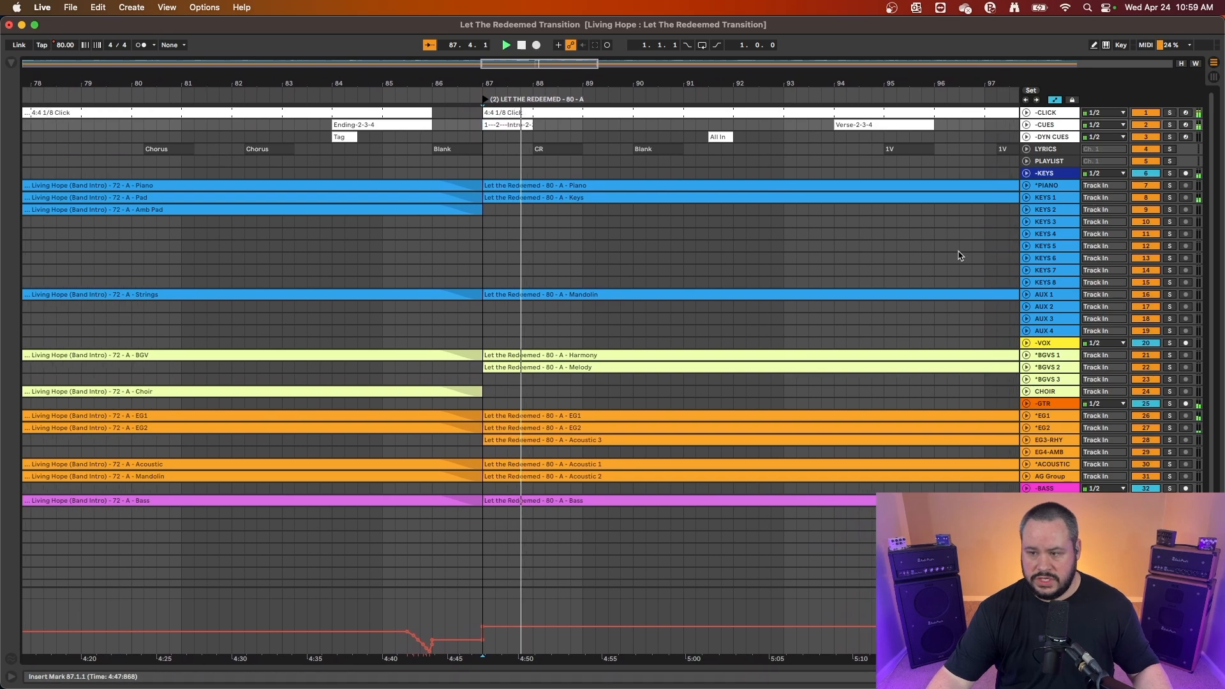
scroll(791, 411, "down", 1)
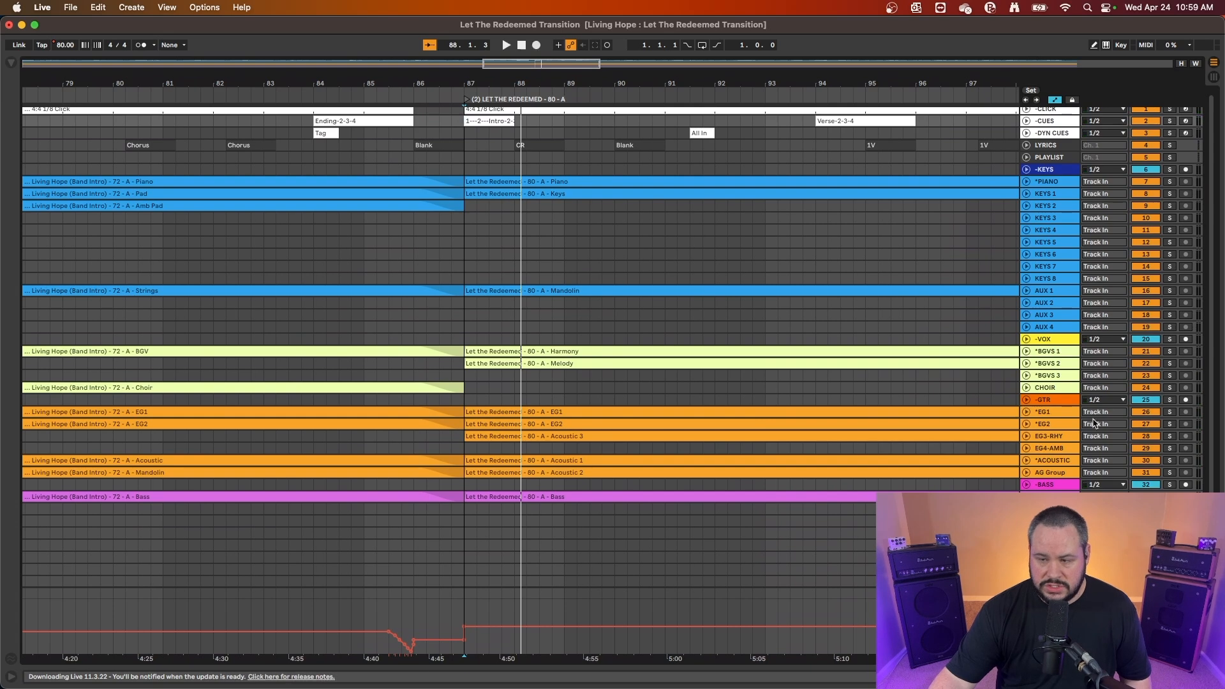
scroll(1046, 414, "down", 5)
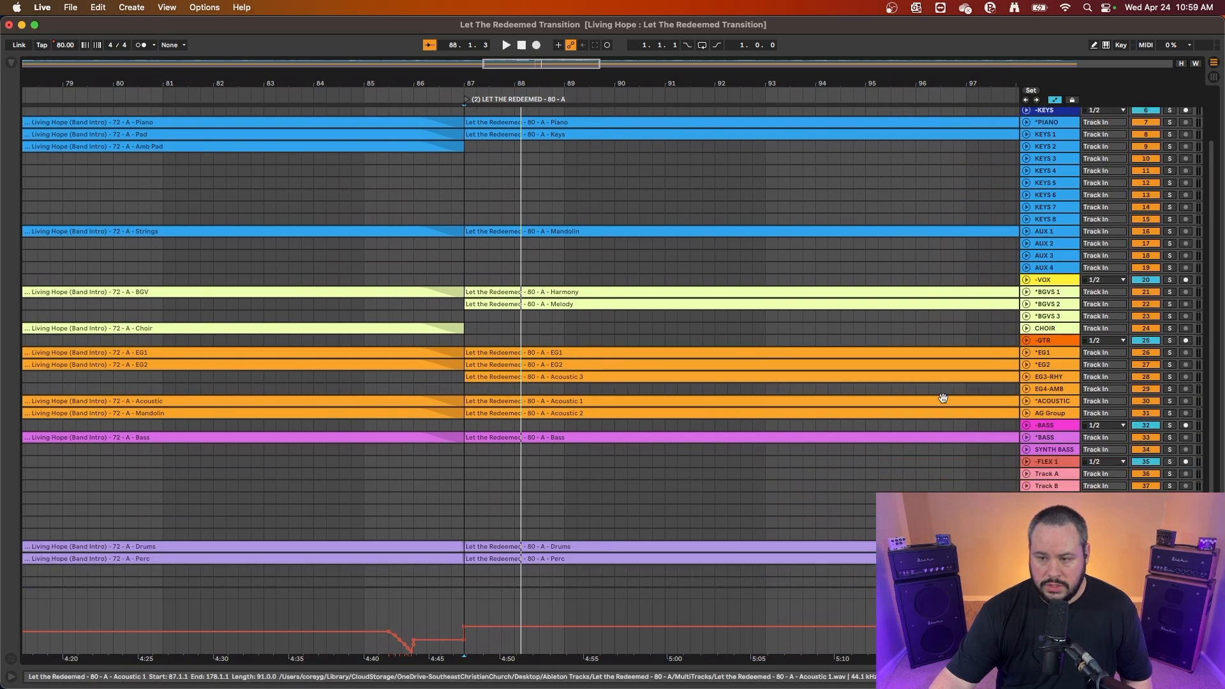
left_click(468, 102)
key("space")
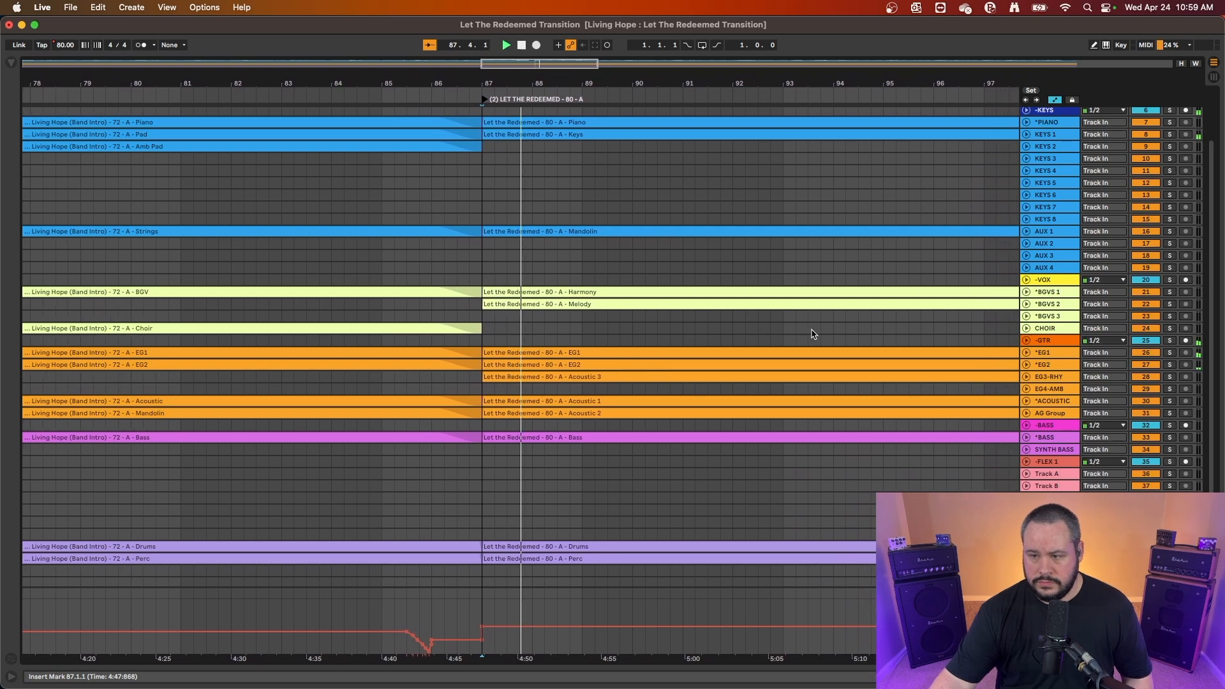
Stop playback and trim the starts of the Let the Redeemed Mandolin and Piano clips to bar 88
key("space")
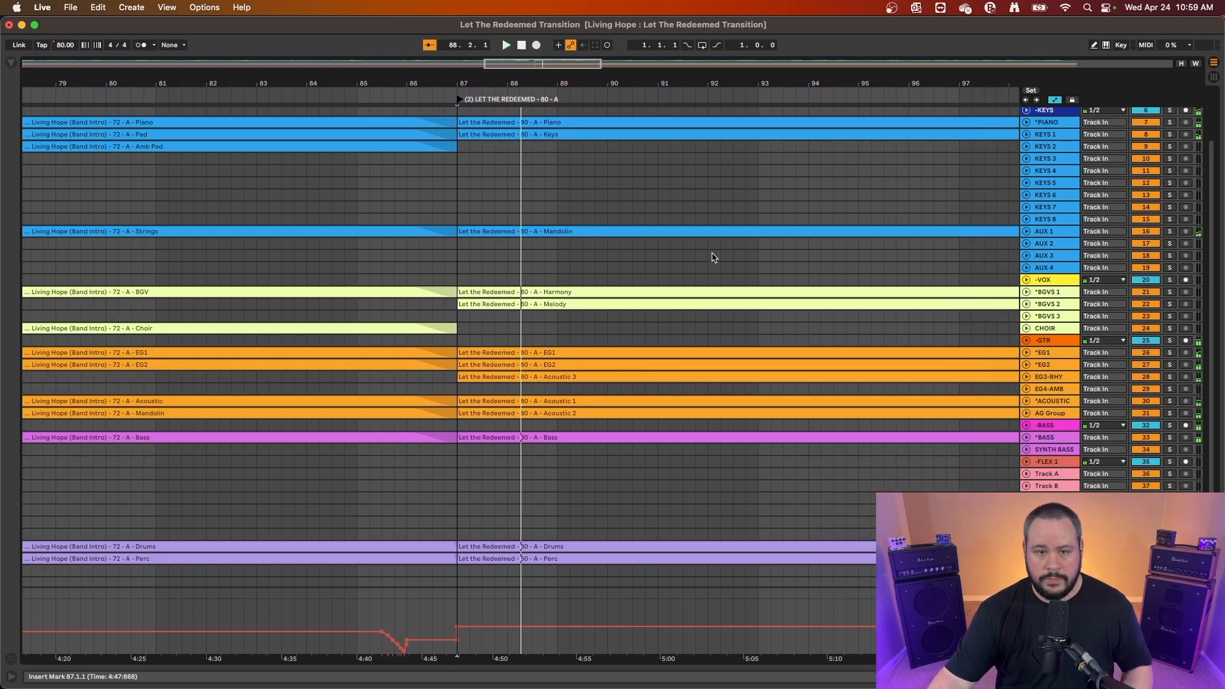
scroll(530, 256, "up", 3)
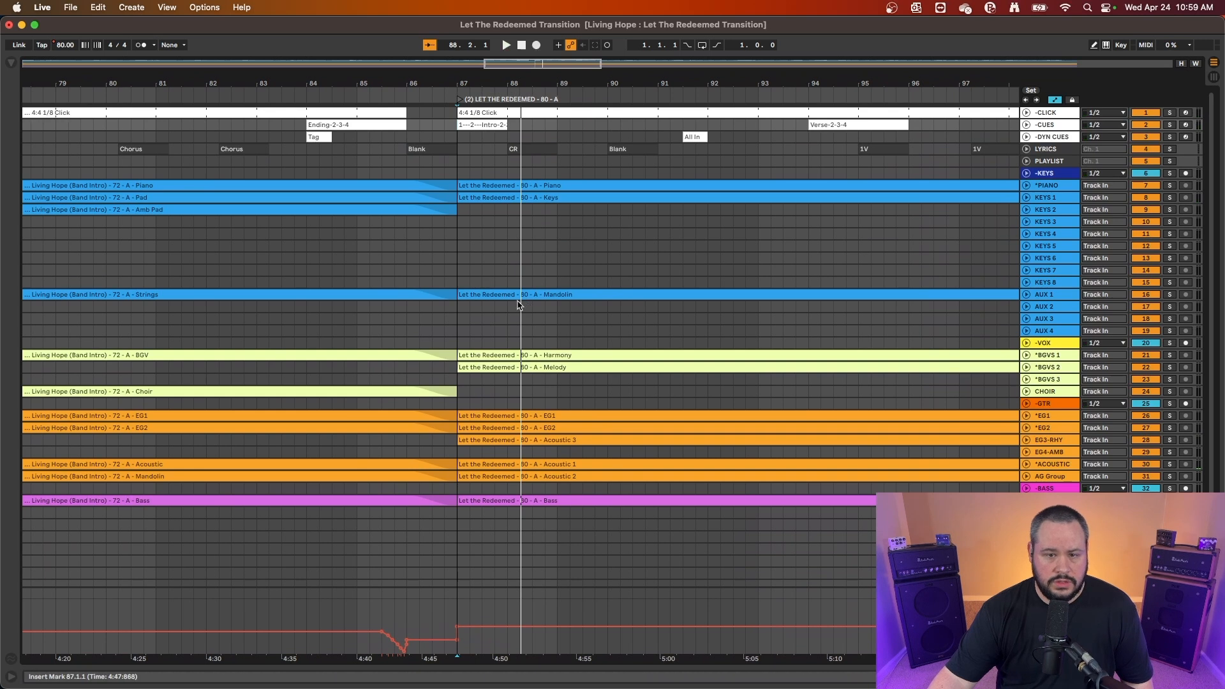
left_click_drag(461, 294, 503, 298)
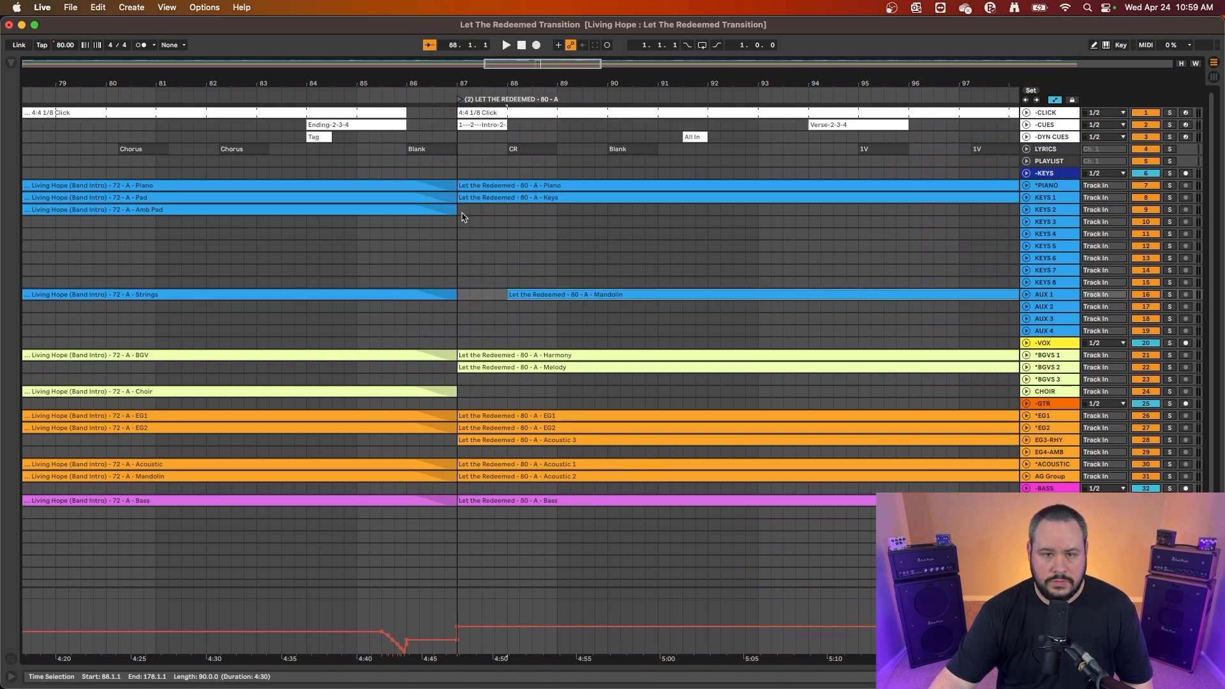
left_click_drag(459, 185, 508, 191)
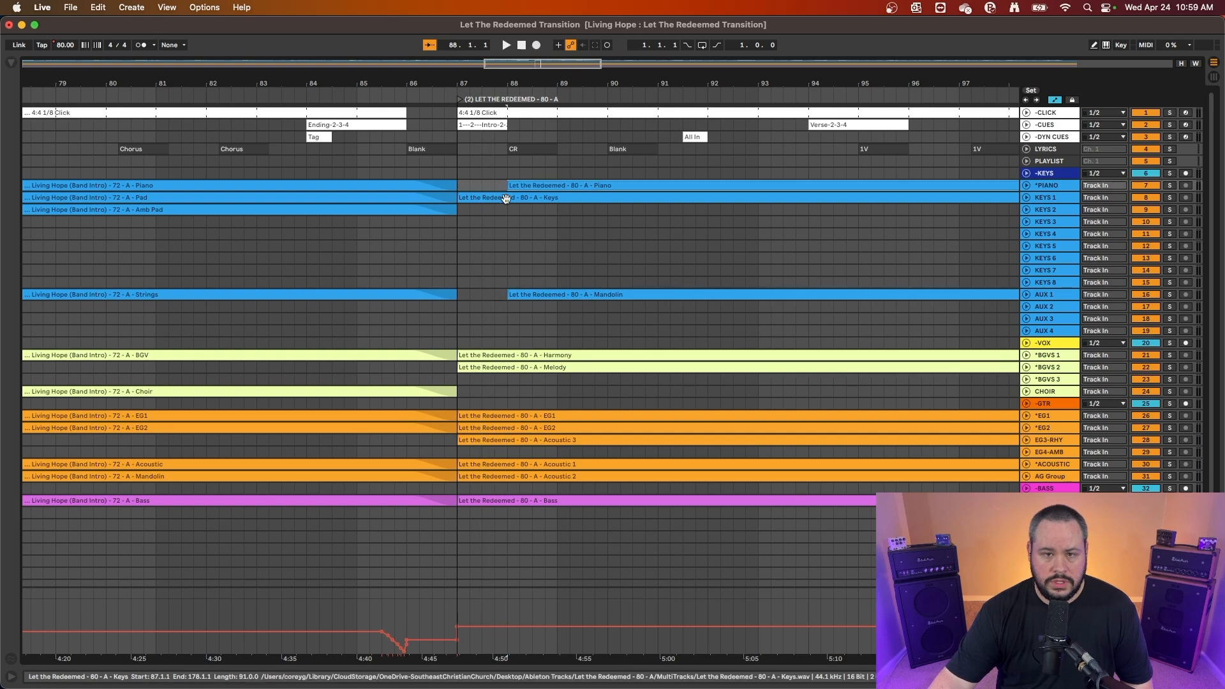
Trim the starts of the Let the Redeemed Harmony and Melody vocal clips together to bar 88
scroll(492, 321, "down", 5)
left_click(477, 301)
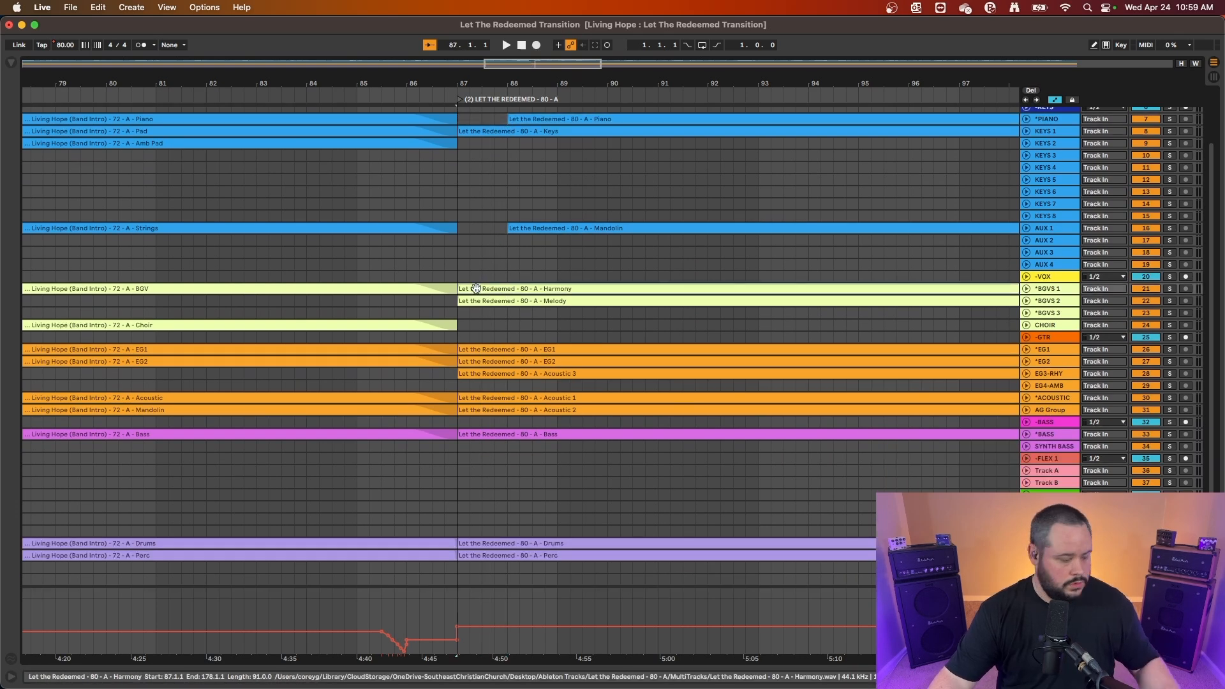
left_click(476, 301, "shift")
left_click_drag(460, 289, 507, 291)
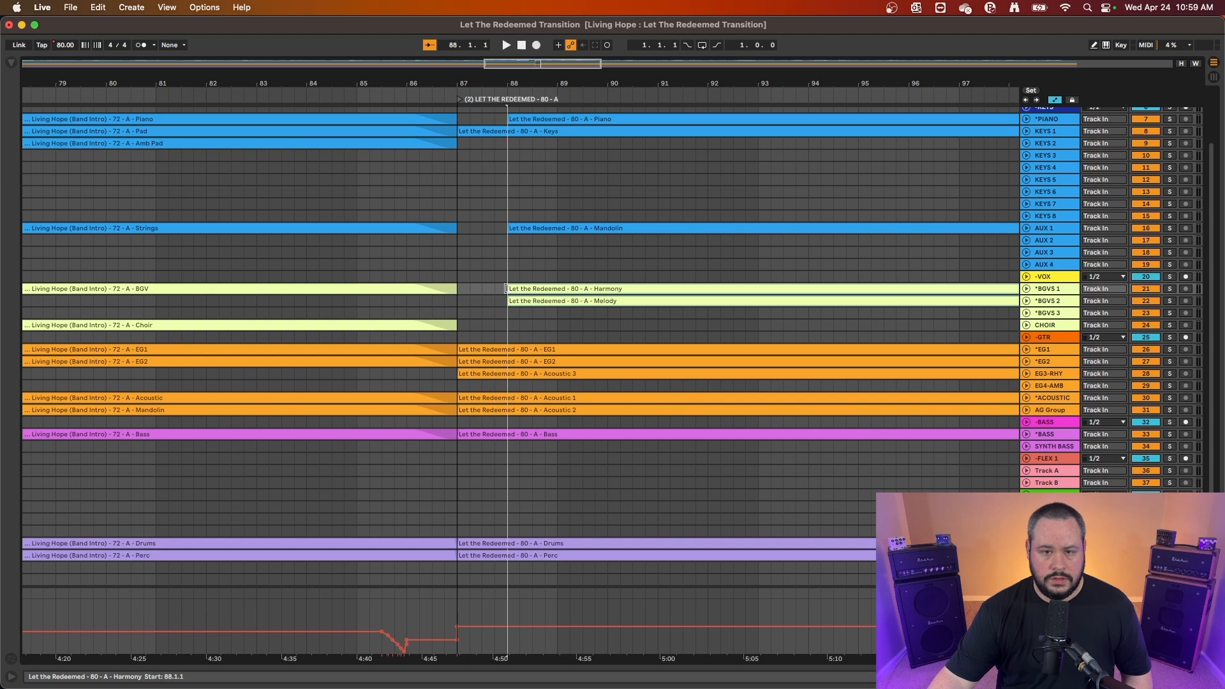
left_click(471, 290)
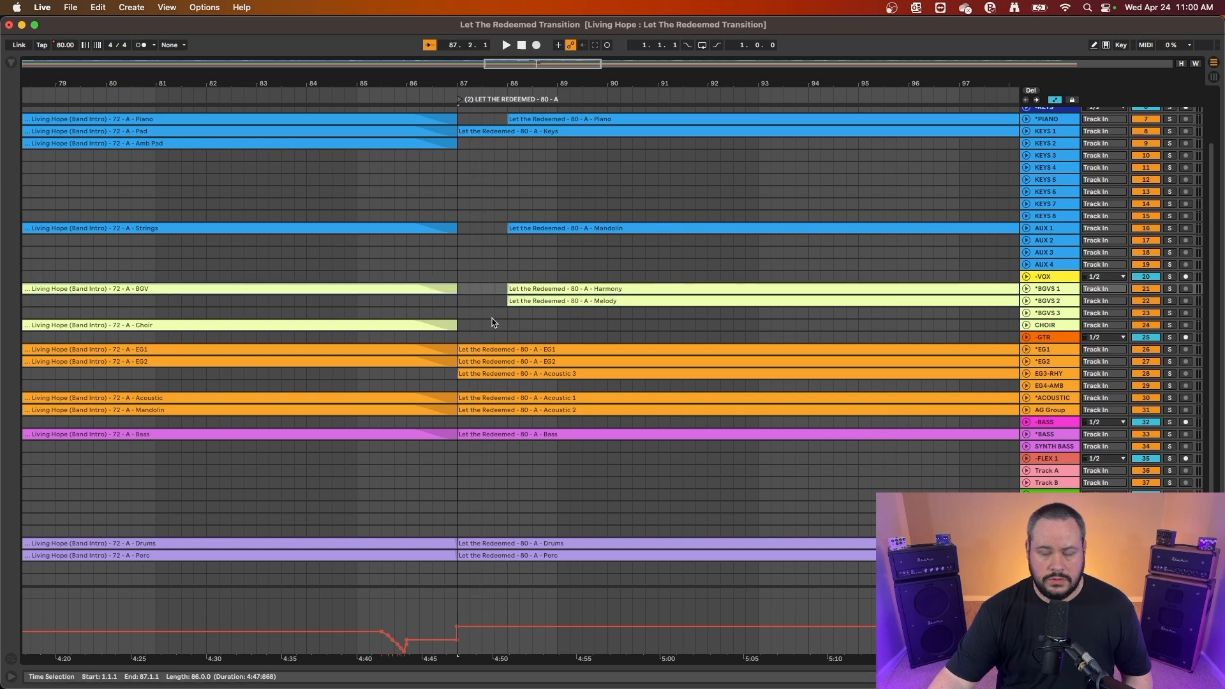
Trim the start of the Let the Redeemed Bass clip to bar 88 and play from the locator at bar 87
scroll(491, 322, "down", 2)
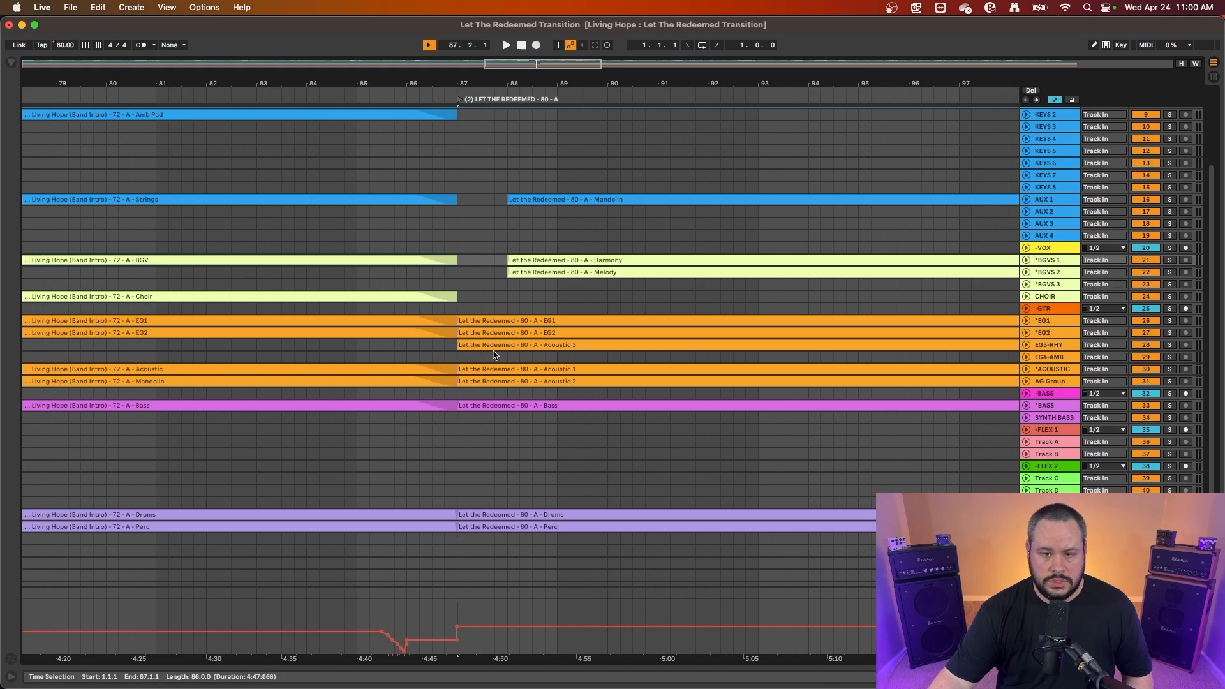
scroll(492, 366, "down", 2)
left_click_drag(459, 382, 506, 384)
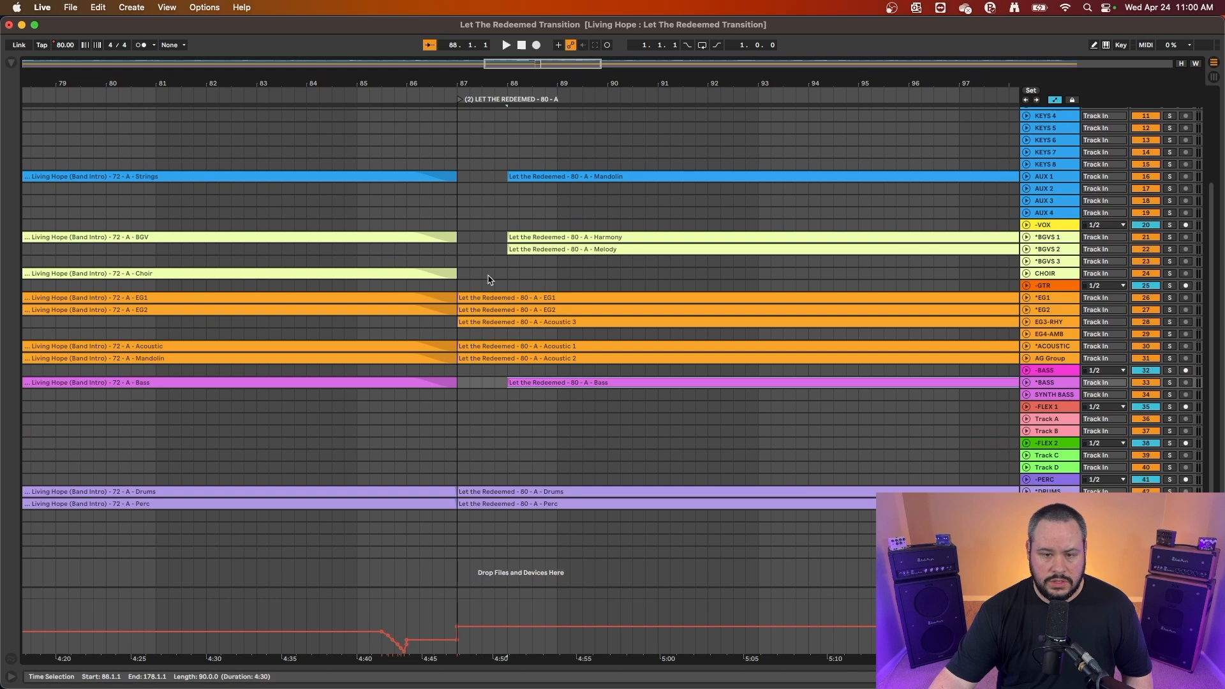
left_click(461, 102)
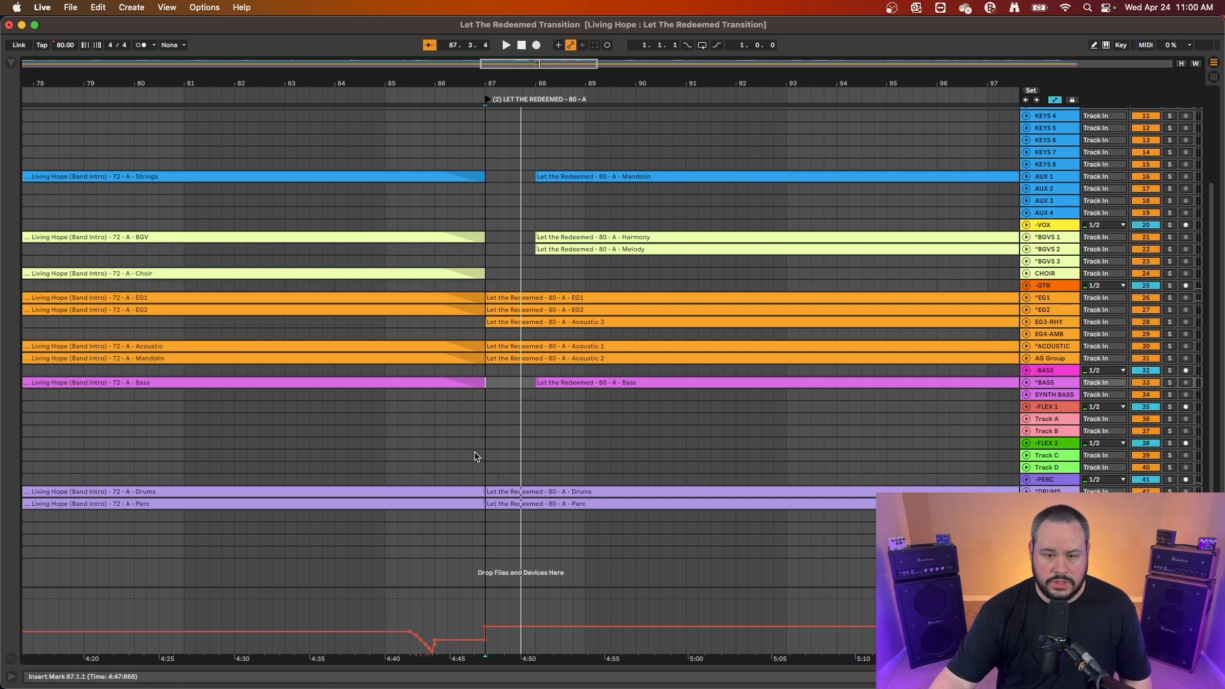
Extend the ends of the Living Hope Piano, Amb Pad and Strings clips to bar 88
scroll(493, 422, "up", 5)
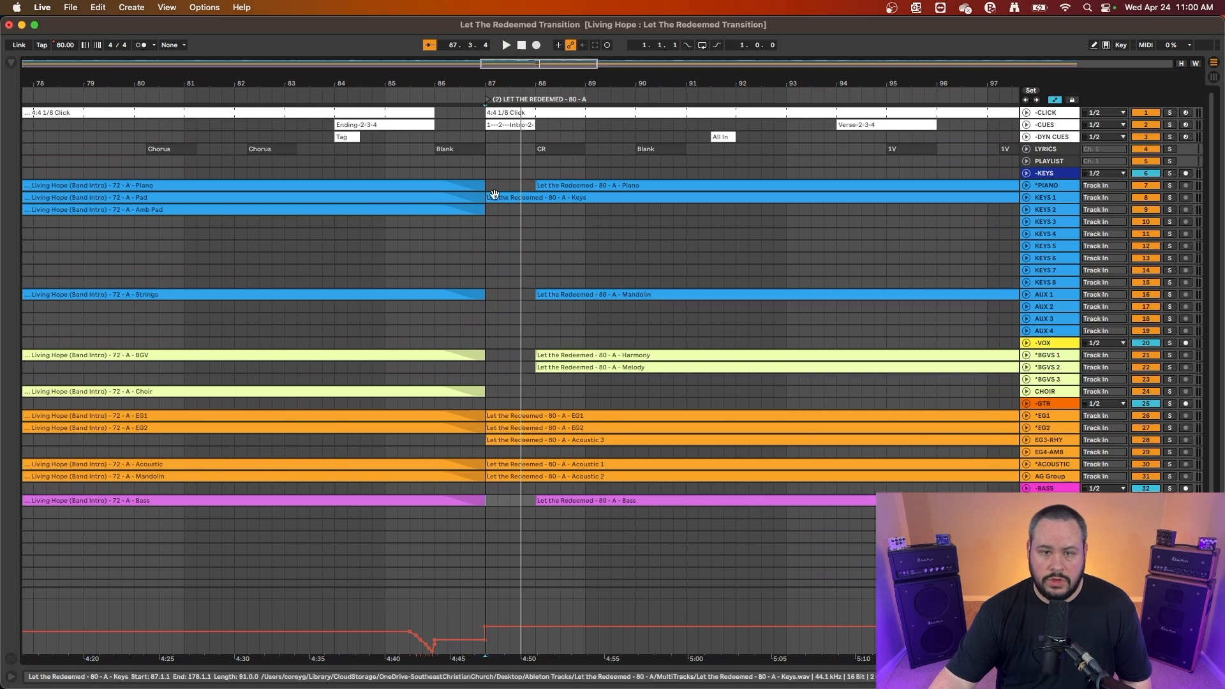
left_click_drag(483, 183, 535, 209)
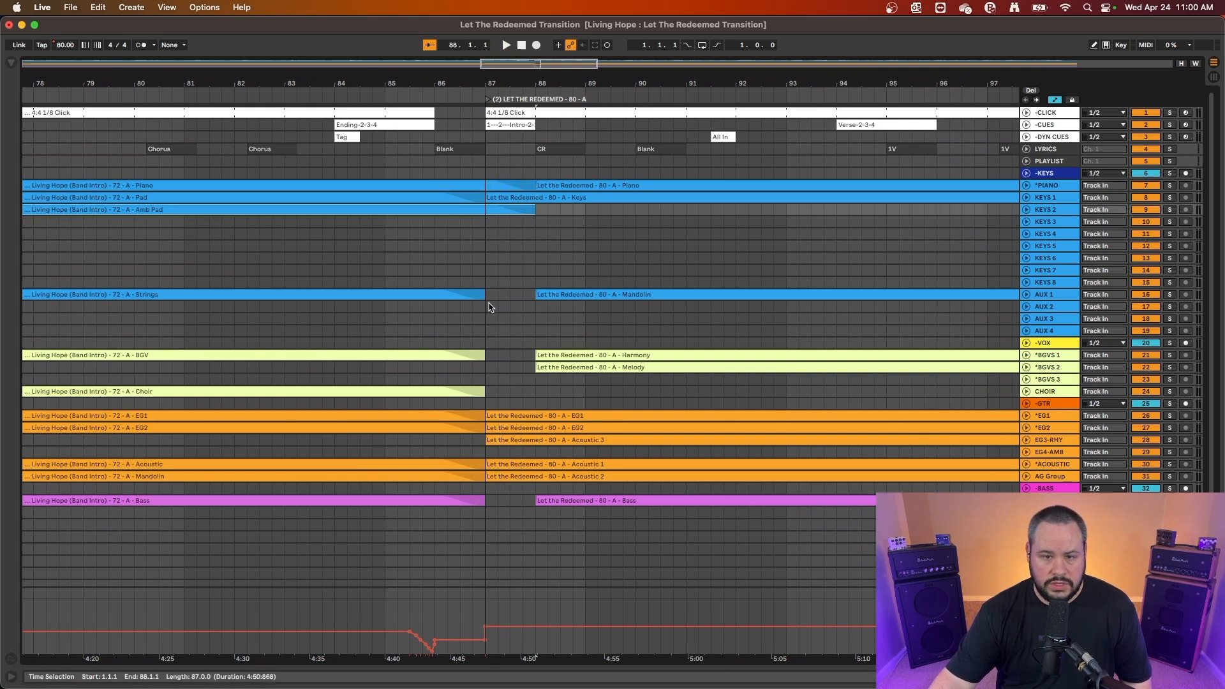
left_click_drag(484, 294, 535, 294)
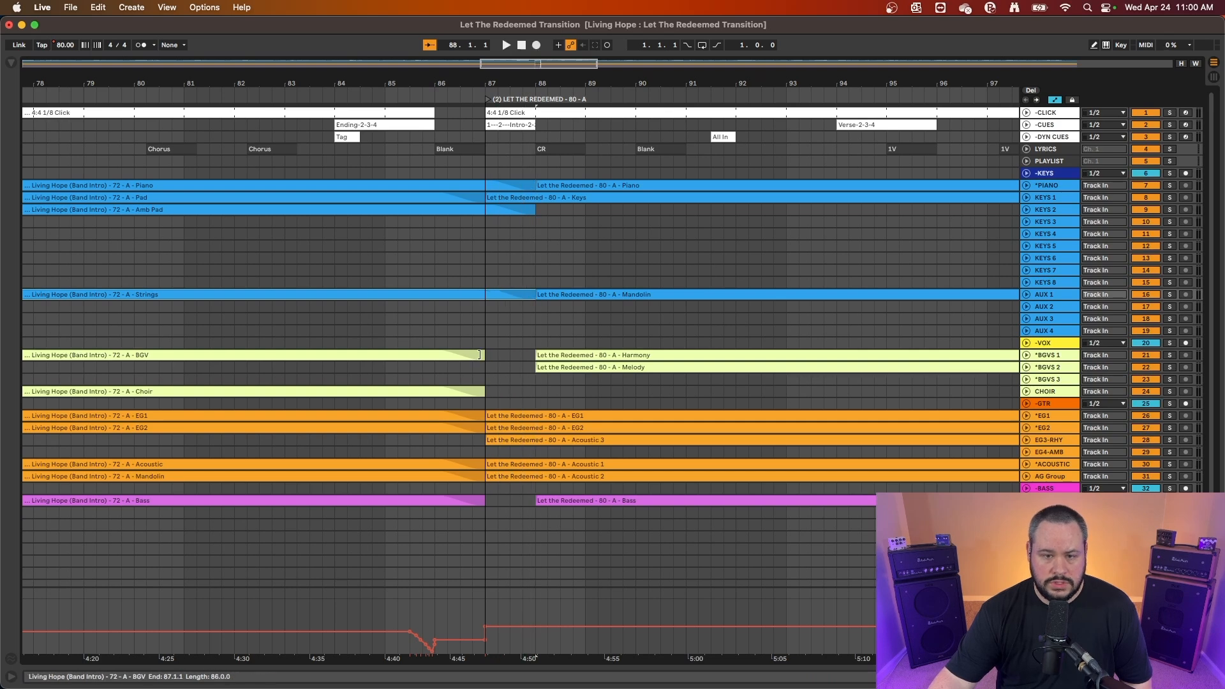
Extend the ends of the Living Hope BGV, Choir and Bass clips to bar 88 and play the transition from bar 84
left_click(475, 354)
left_click(475, 390, "shift")
left_click_drag(478, 353, 536, 354)
scroll(506, 415, "down", 3)
left_click_drag(486, 389, 528, 404)
scroll(518, 348, "up", 2)
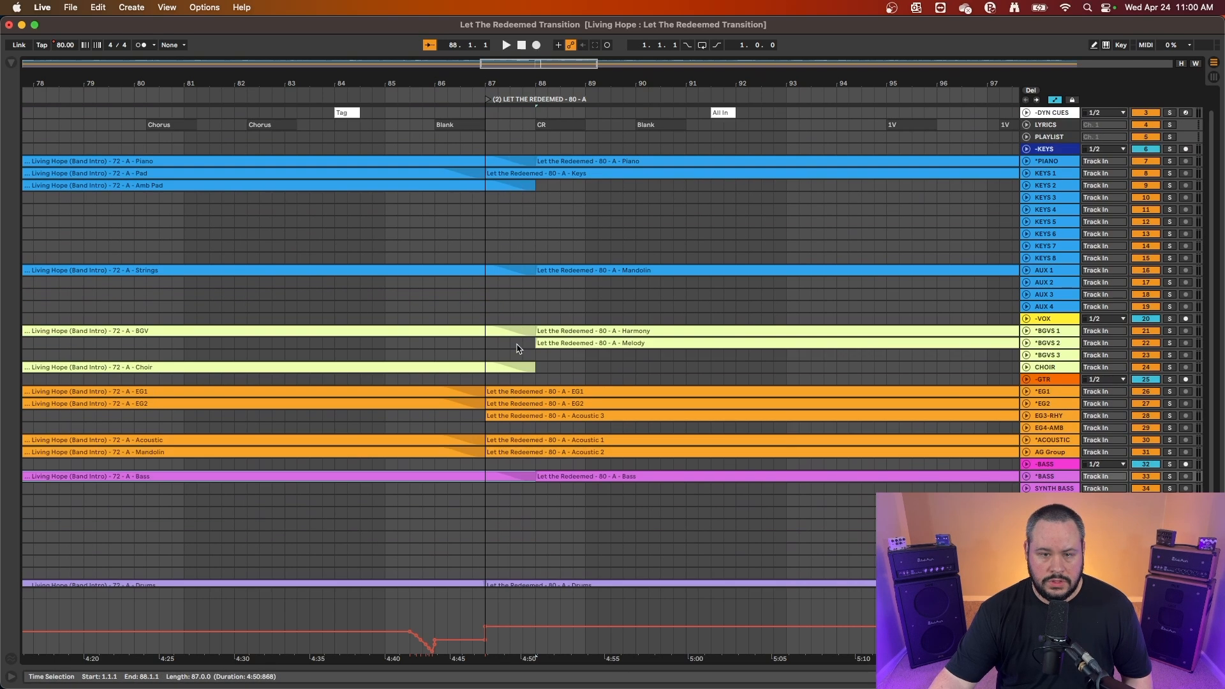
scroll(517, 348, "up", 1)
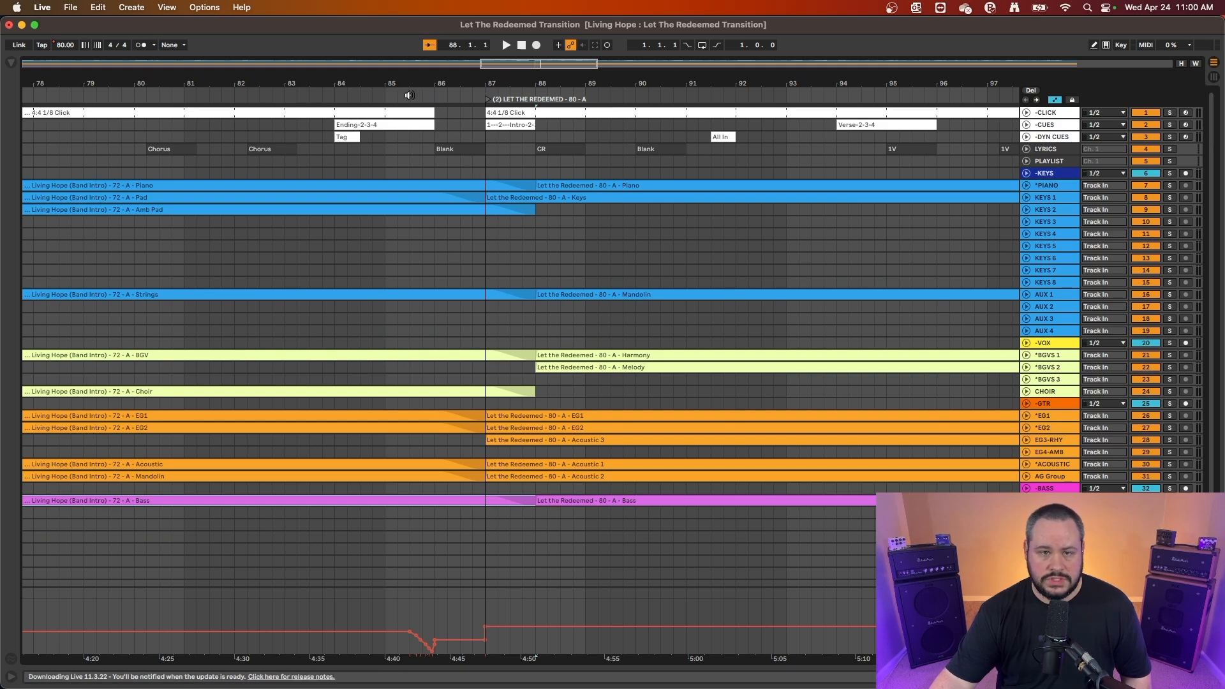
left_click(332, 93)
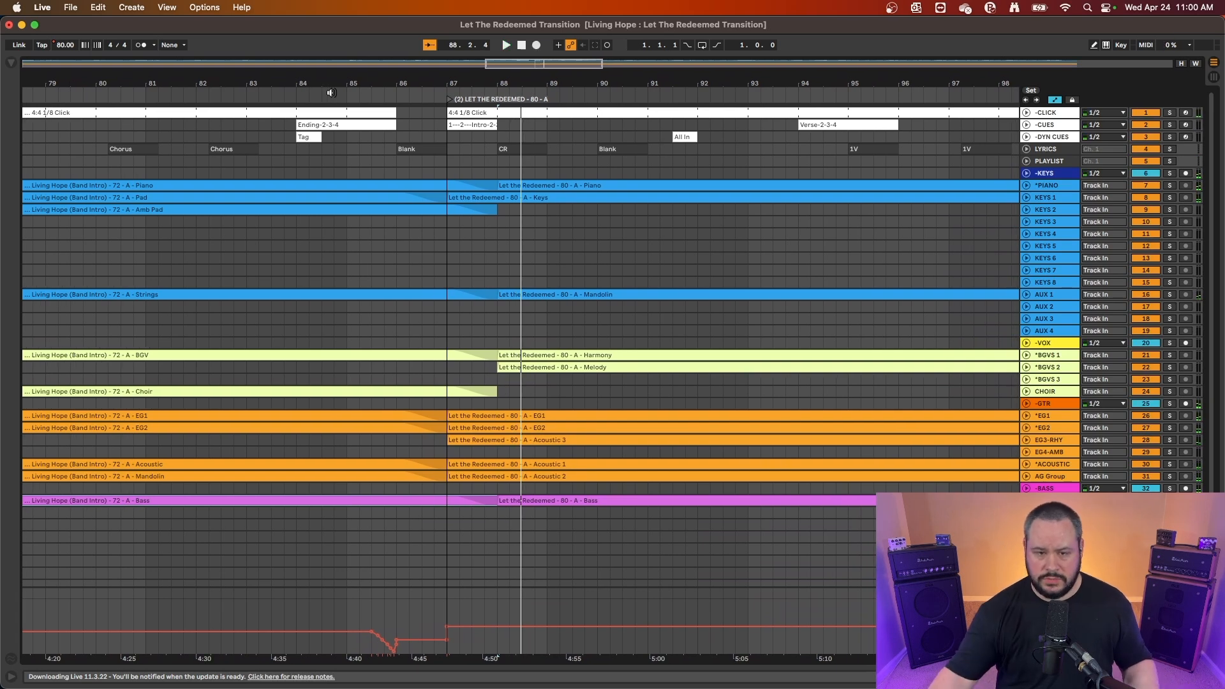
Trim the Let the Redeemed Acoustic 1 and 2 starts to bar 88 and extend the Living Hope Acoustic and Mandolin clips to meet them
scroll(447, 405, "down", 5)
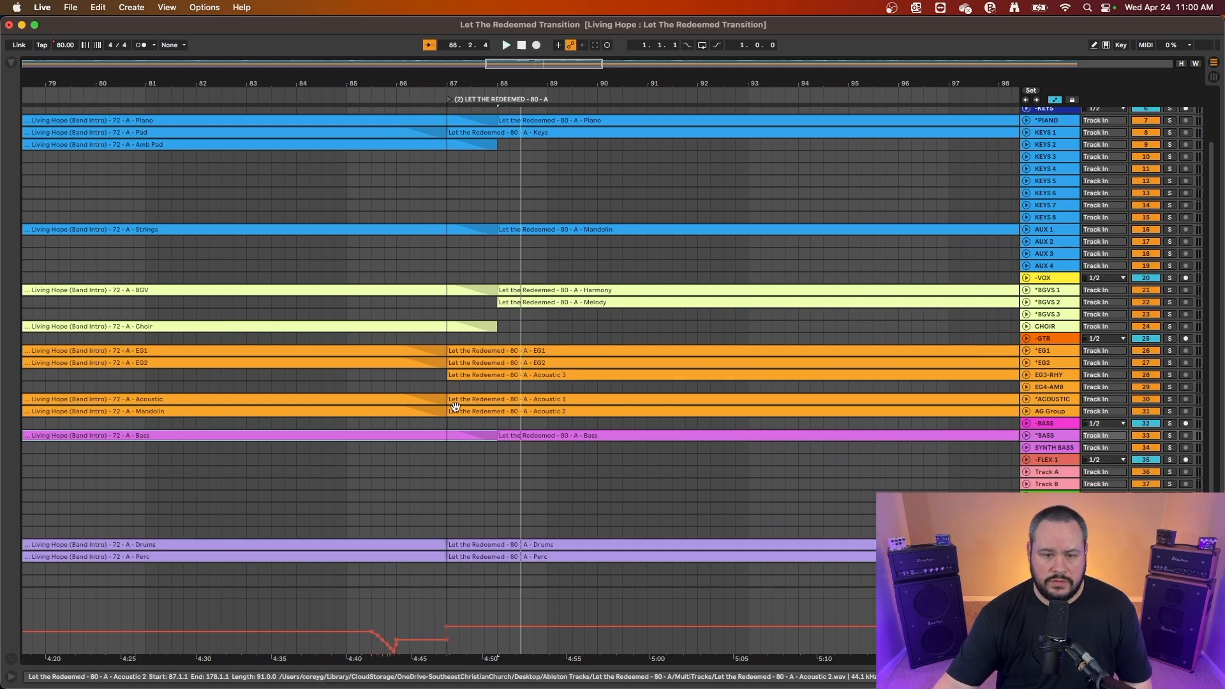
left_click(463, 400)
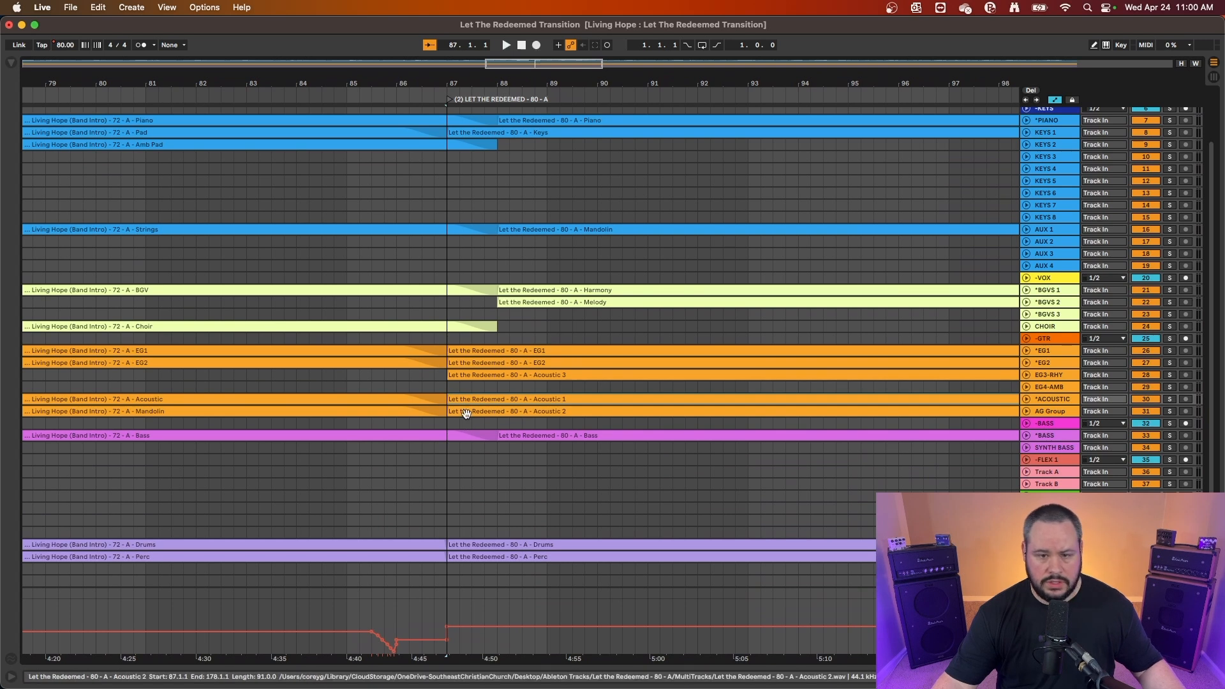
left_click_drag(451, 400, 497, 400)
left_click(426, 409)
left_click(425, 413, "shift")
left_click_drag(445, 400, 497, 400)
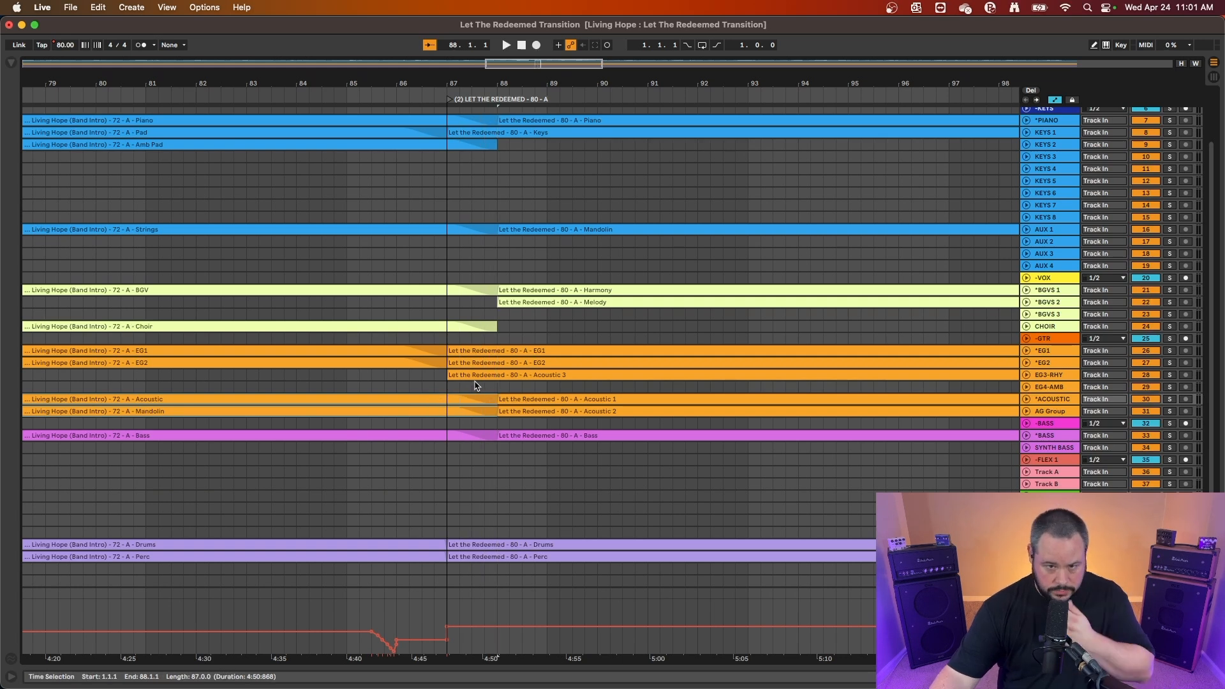
Solo the guitar group and play Let the Redeemed from its locator at bar 87
left_click(1169, 339)
left_click(450, 100)
key("space")
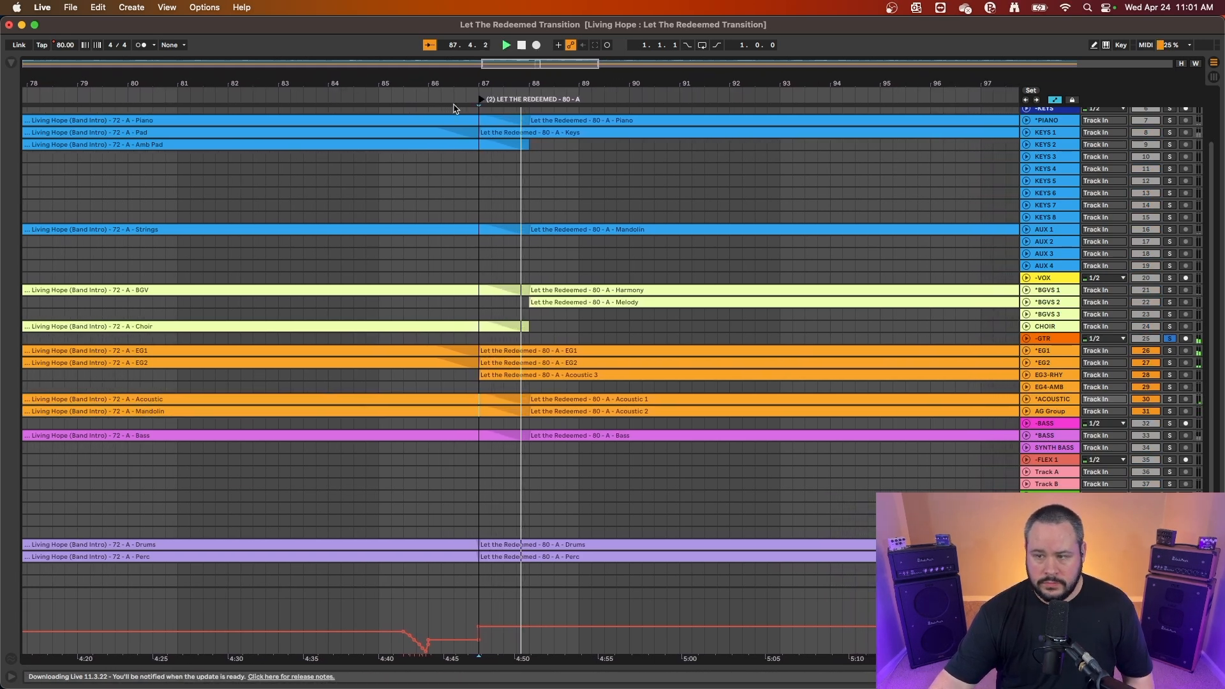
key("space")
key("space")
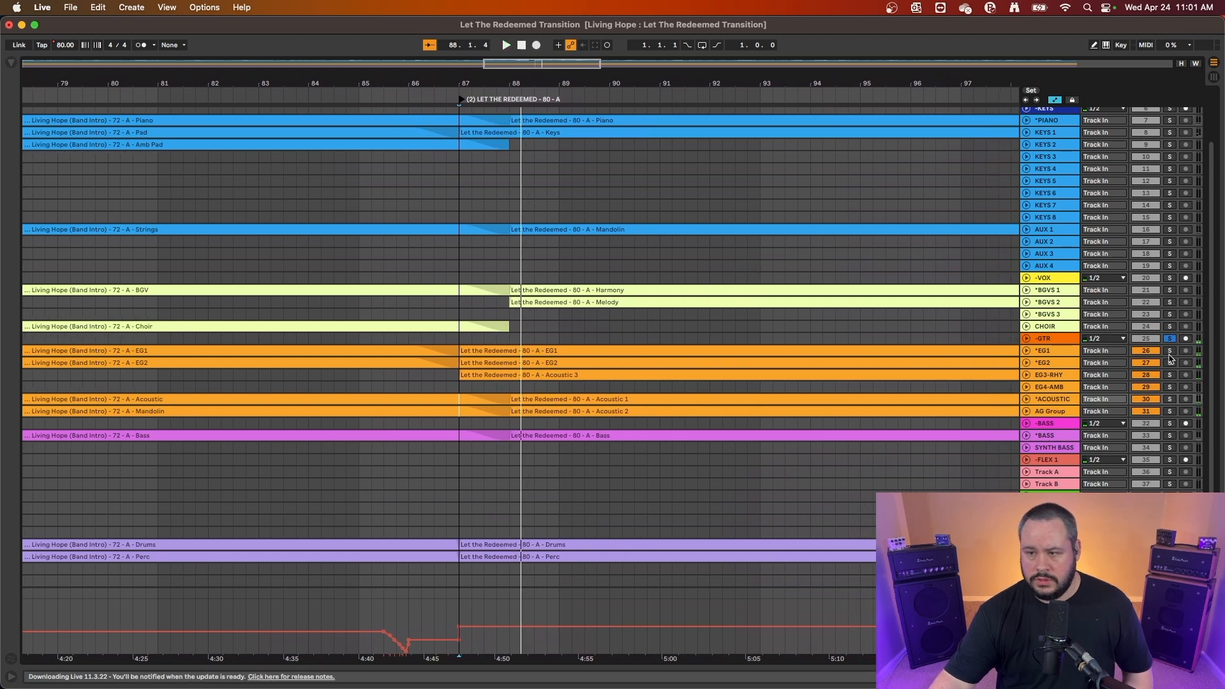
Solo the EG1 and EG2 tracks in turn and play the transition from bars 86 and 87
left_click(461, 99)
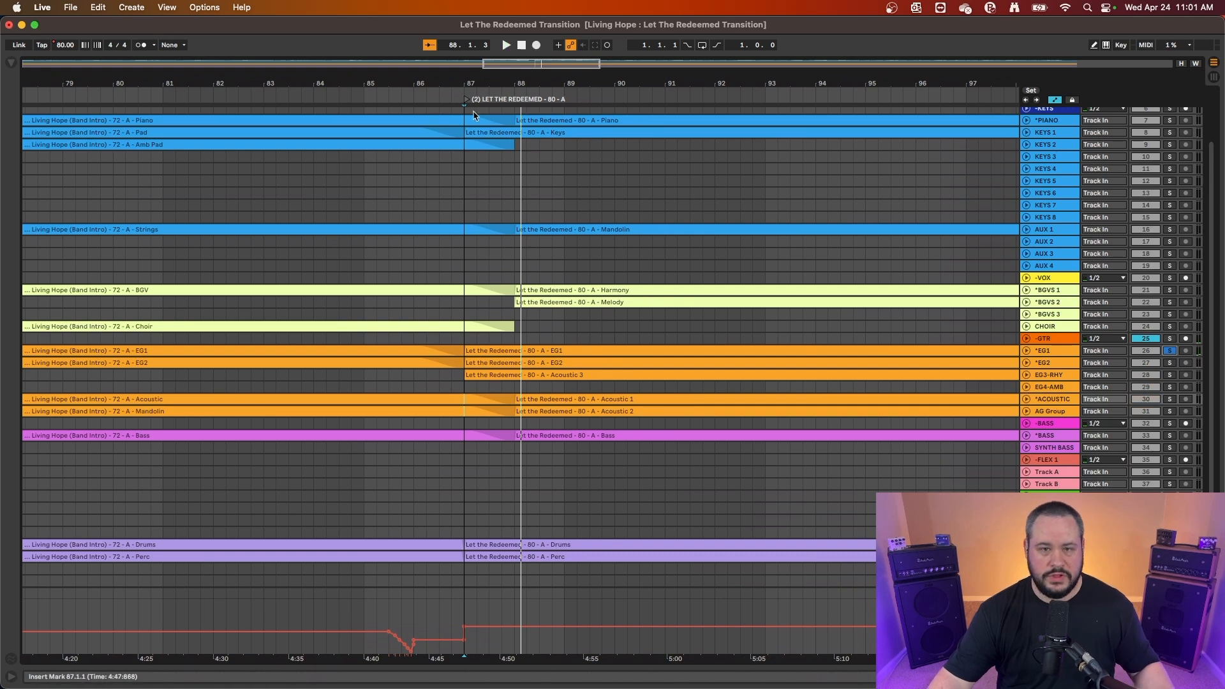
key("space")
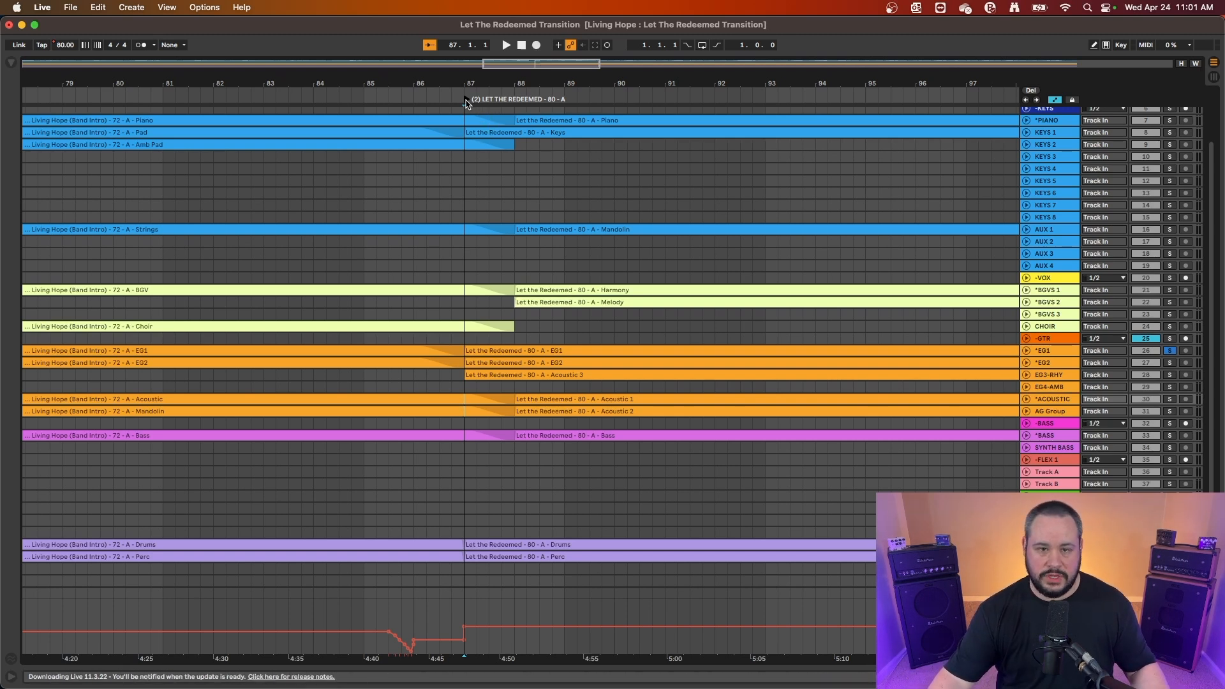
key("space")
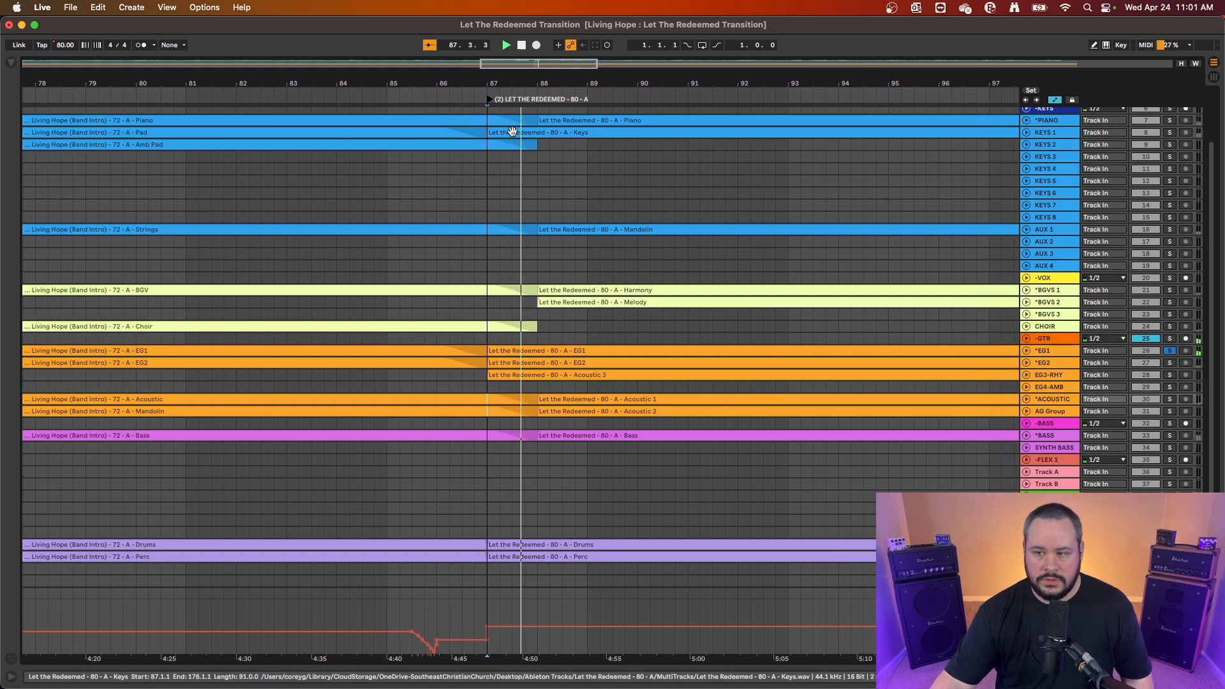
key("space")
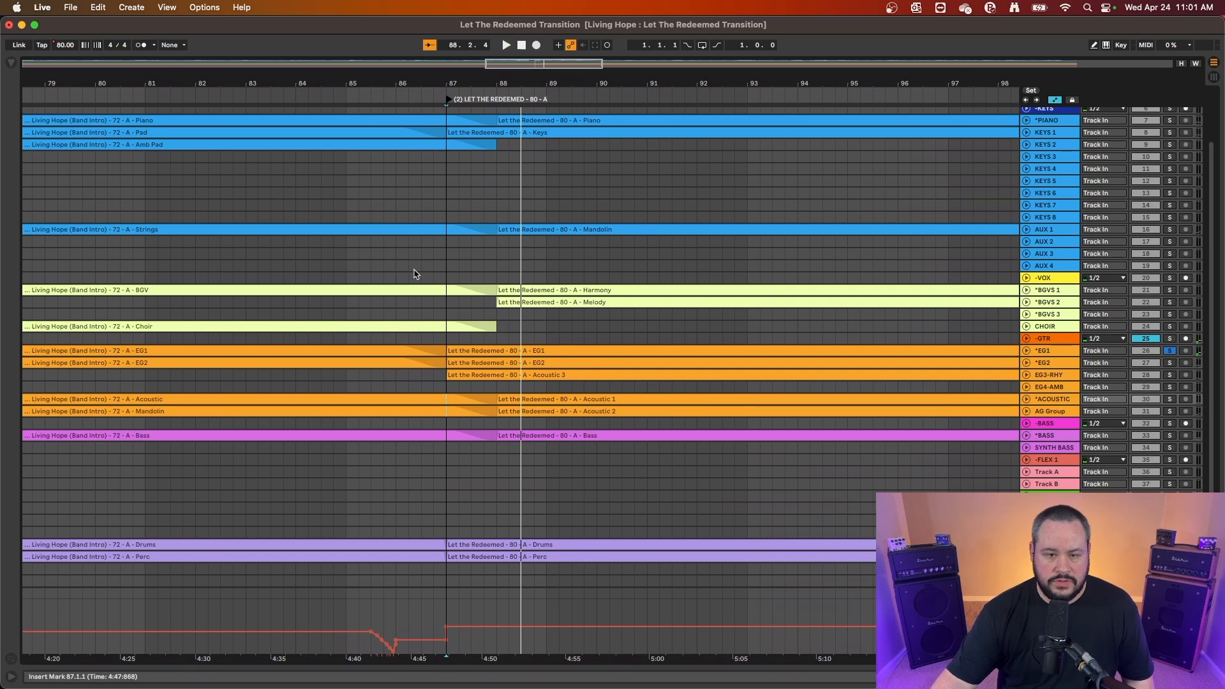
left_click(394, 93)
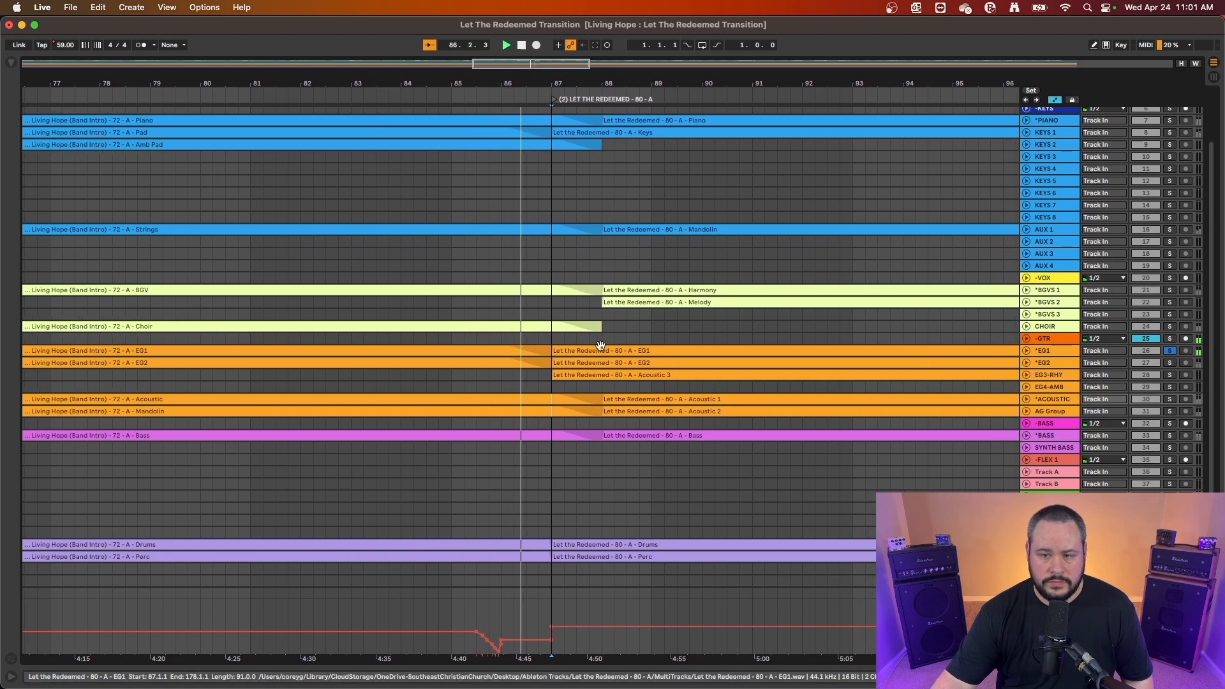
left_click(1169, 362)
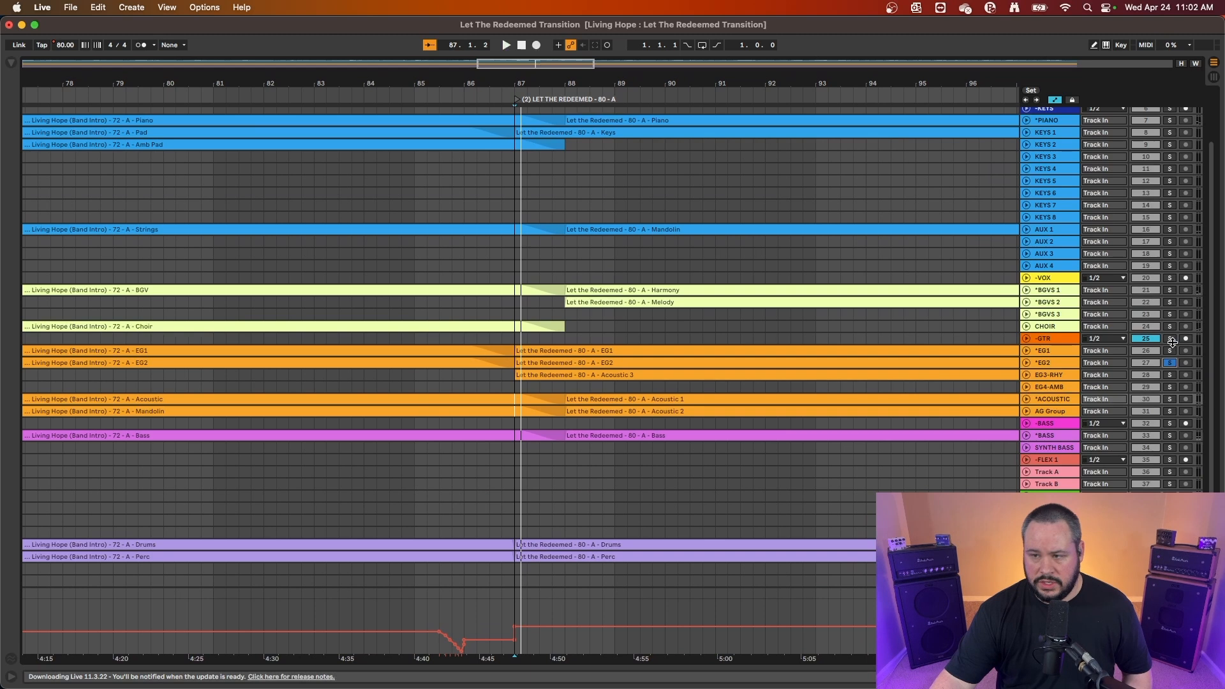
Play the transition with the guitar group soloed and move the EG2 changeover between the two songs to bar 88
left_click(1169, 338)
left_click(463, 94)
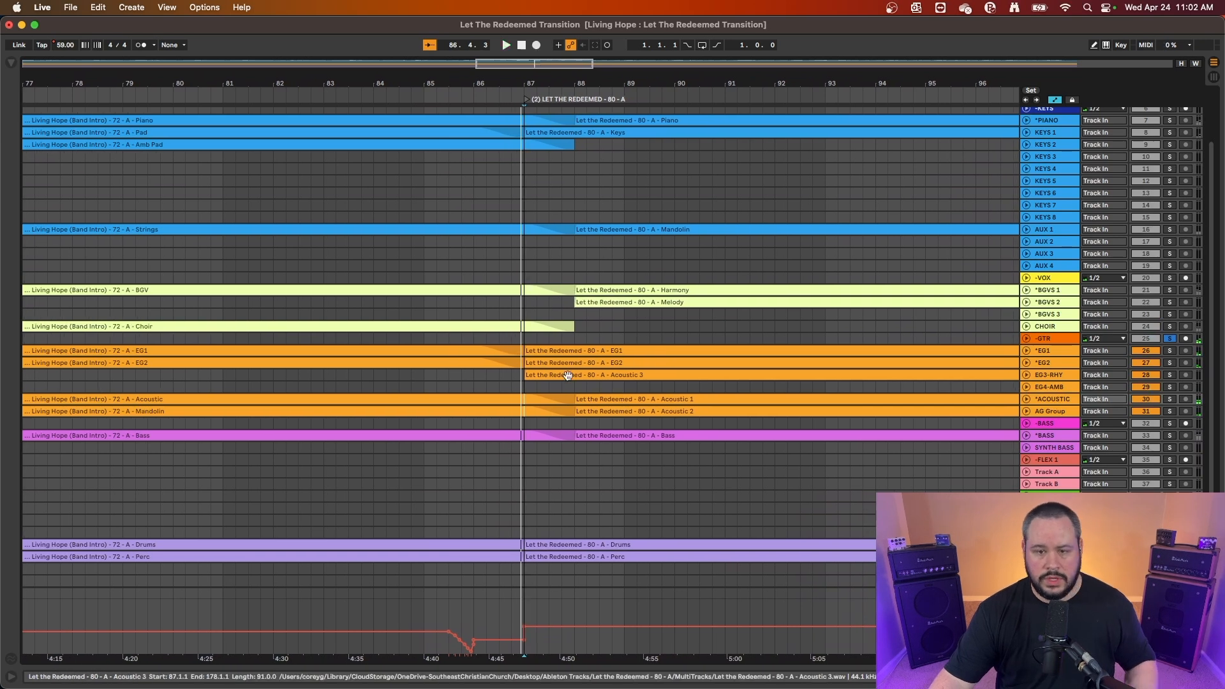
left_click_drag(525, 363, 573, 363)
key("space")
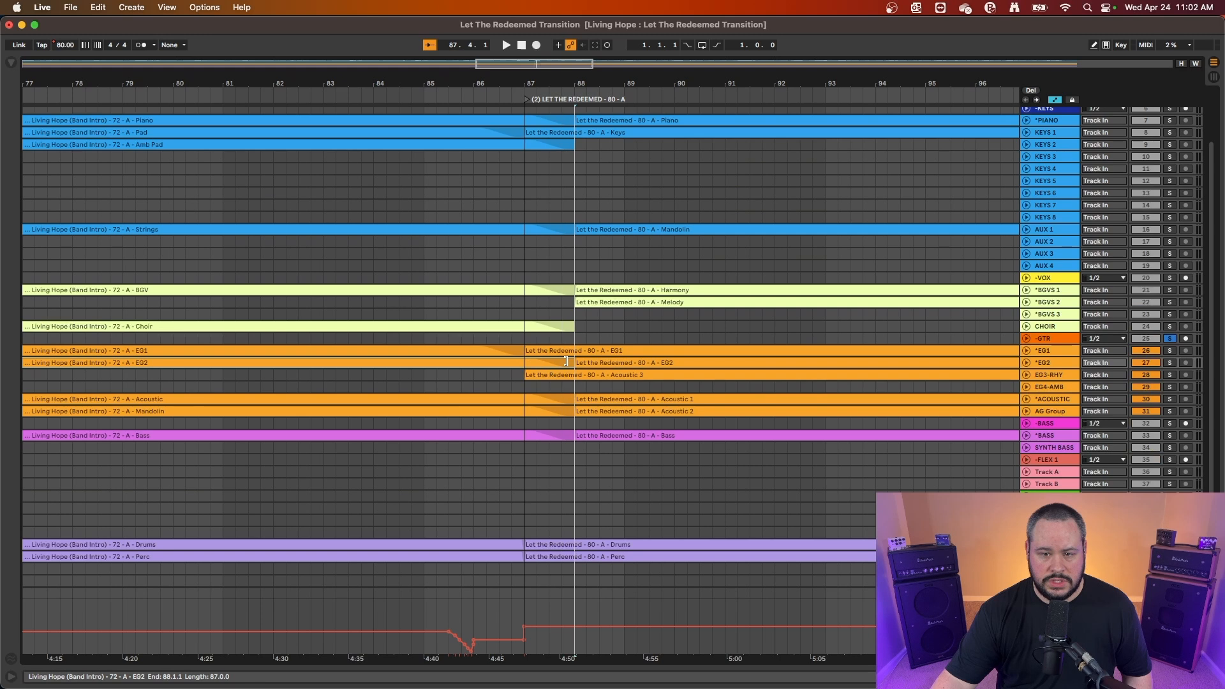
Create a crossfade between the two EG1 clips from 86.3 to 87.3 and play the transition
left_click_drag(547, 340, 525, 341)
right_click(535, 351)
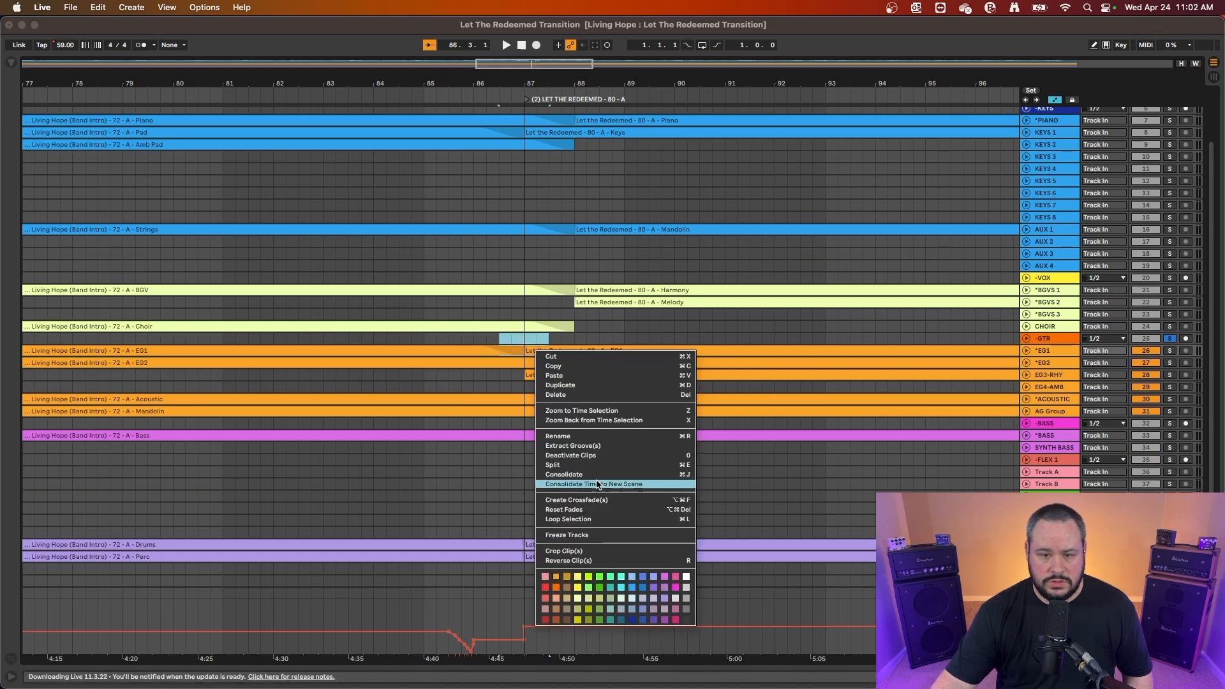
left_click(586, 502)
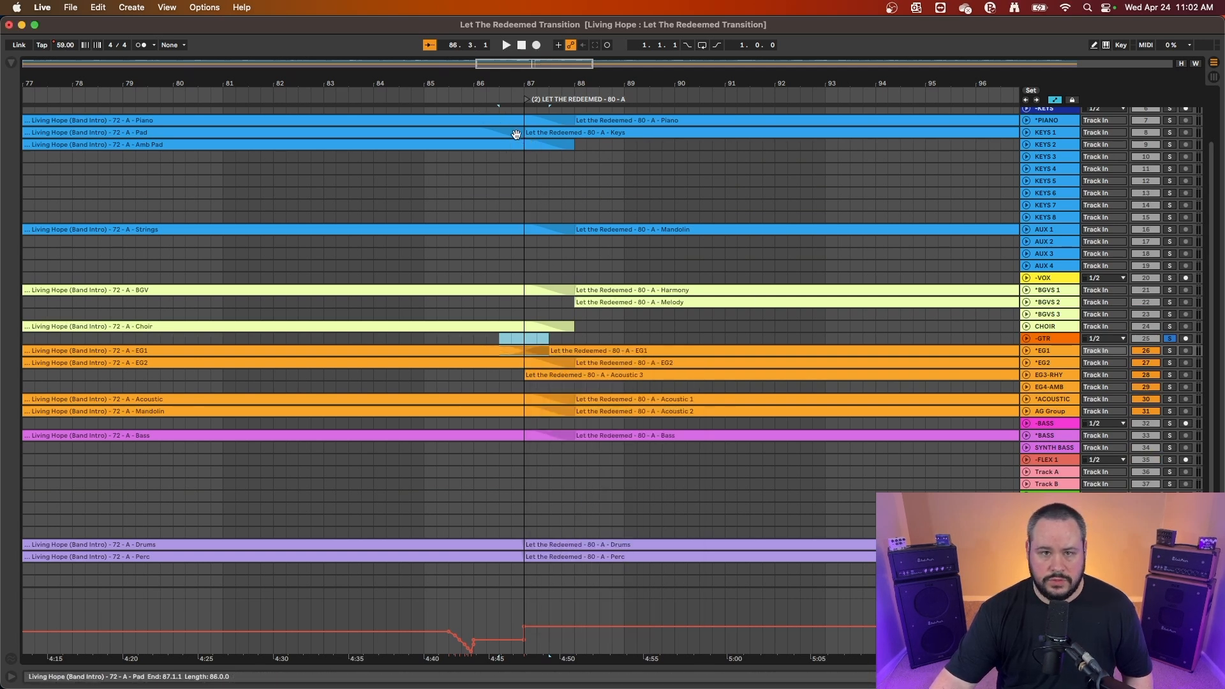
left_click(469, 94)
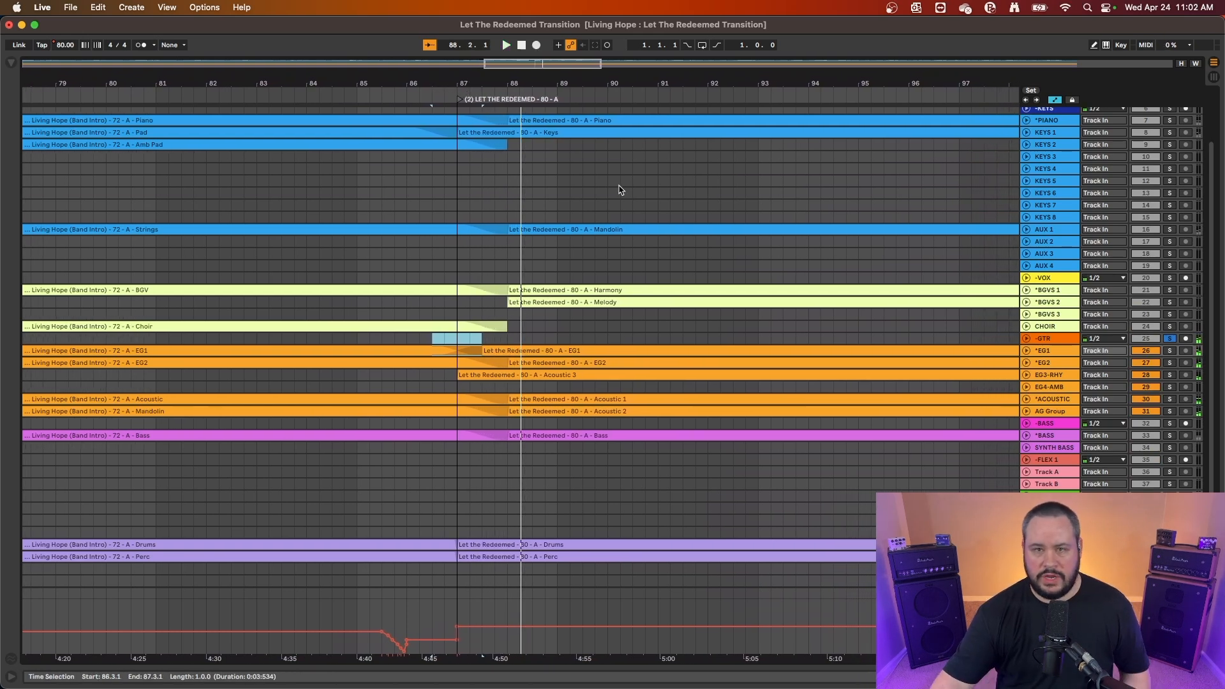
Switch the solo from the guitar group to the percussion group and play the transition from about bar 85
scroll(488, 324, "down", 3)
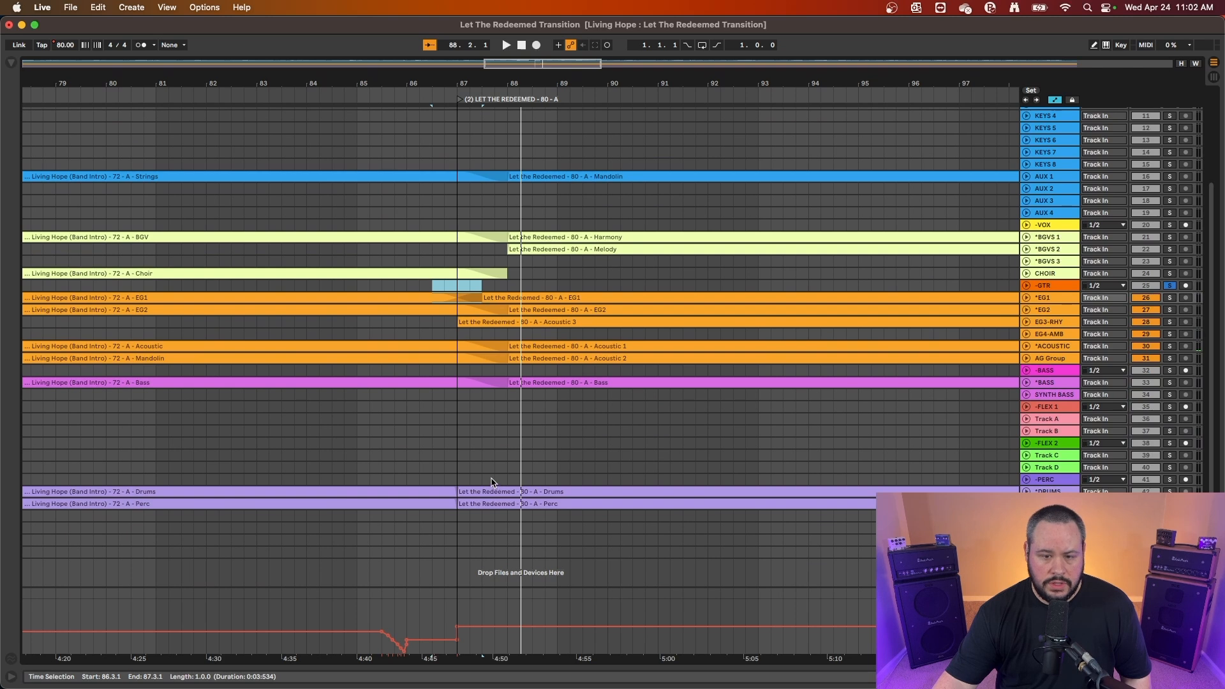
left_click(365, 94)
left_click(1169, 286)
left_click(1169, 479)
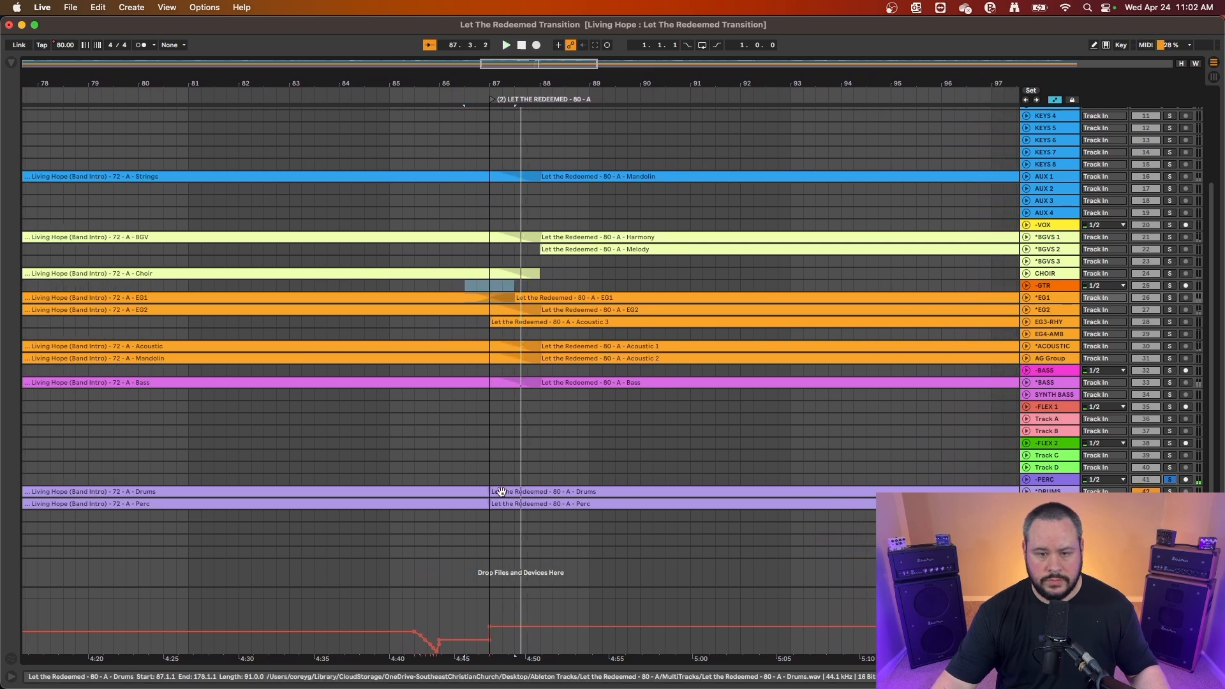
Trim the start of the Let the Redeemed Drums clip to 87.2 and play from the locator at bar 87
left_click_drag(493, 491, 501, 491)
left_click(492, 100)
key("space")
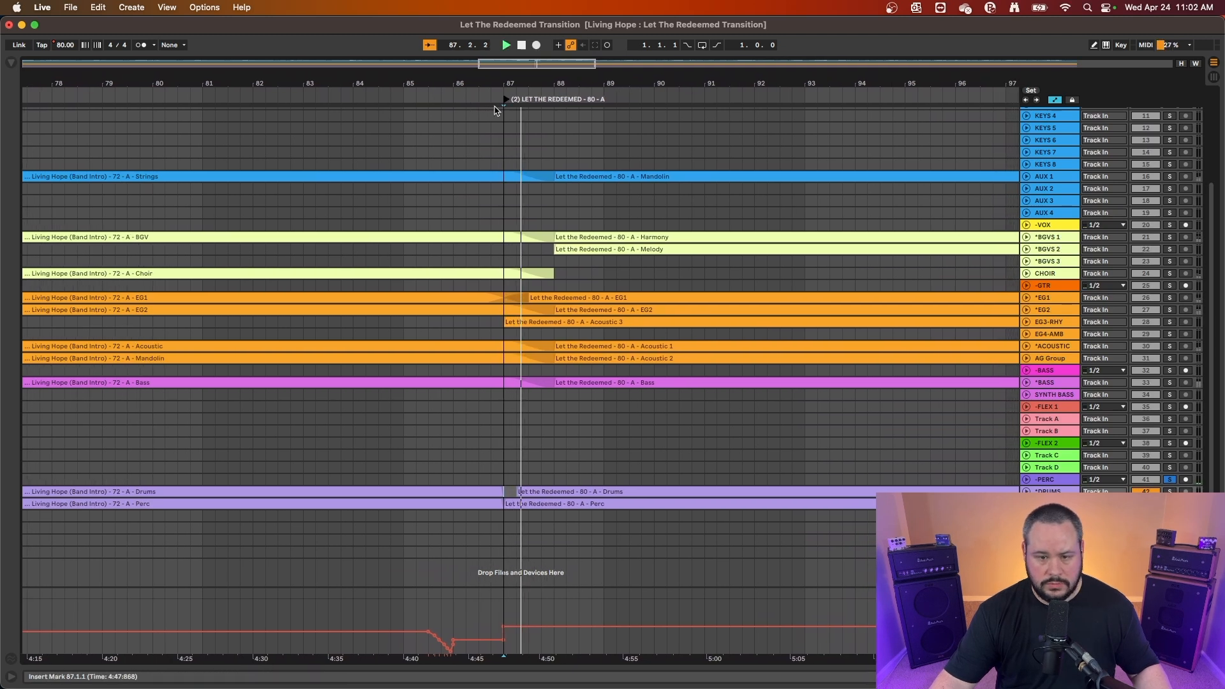
Create a crossfade between the Living Hope and Let the Redeemed Drums clips from 87.1 to 87.3 and play from about bar 86
left_click_drag(489, 492, 508, 484)
right_click(515, 489)
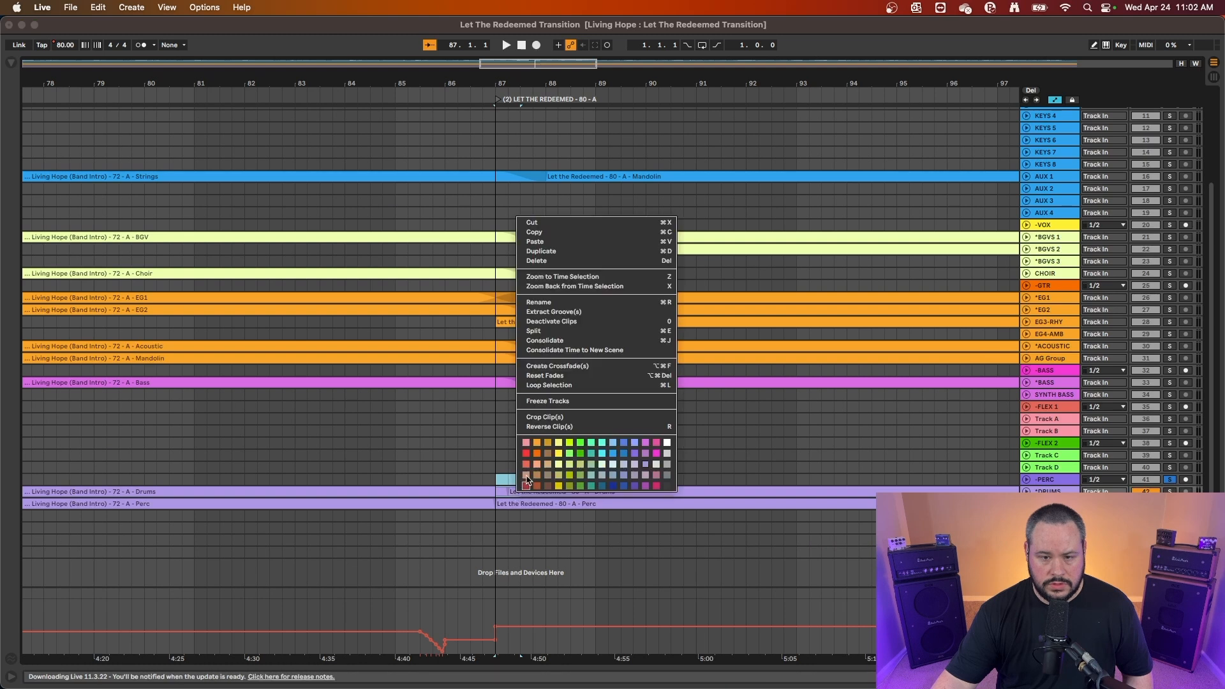
left_click(566, 351)
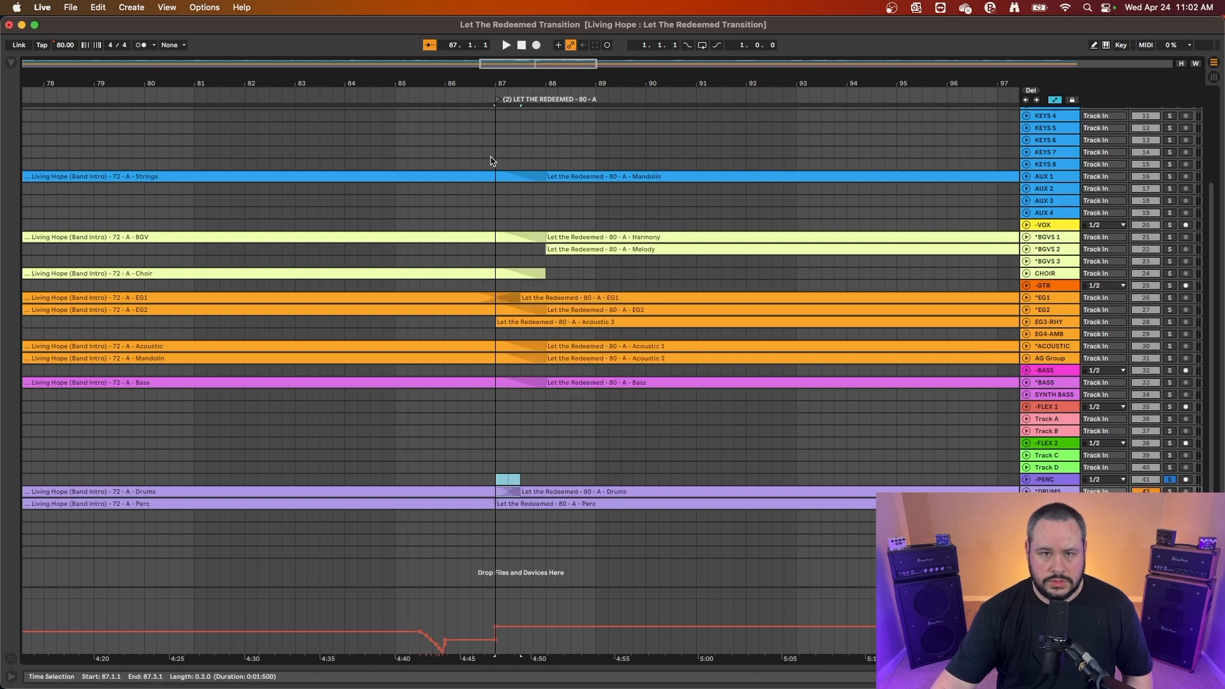
left_click(444, 97)
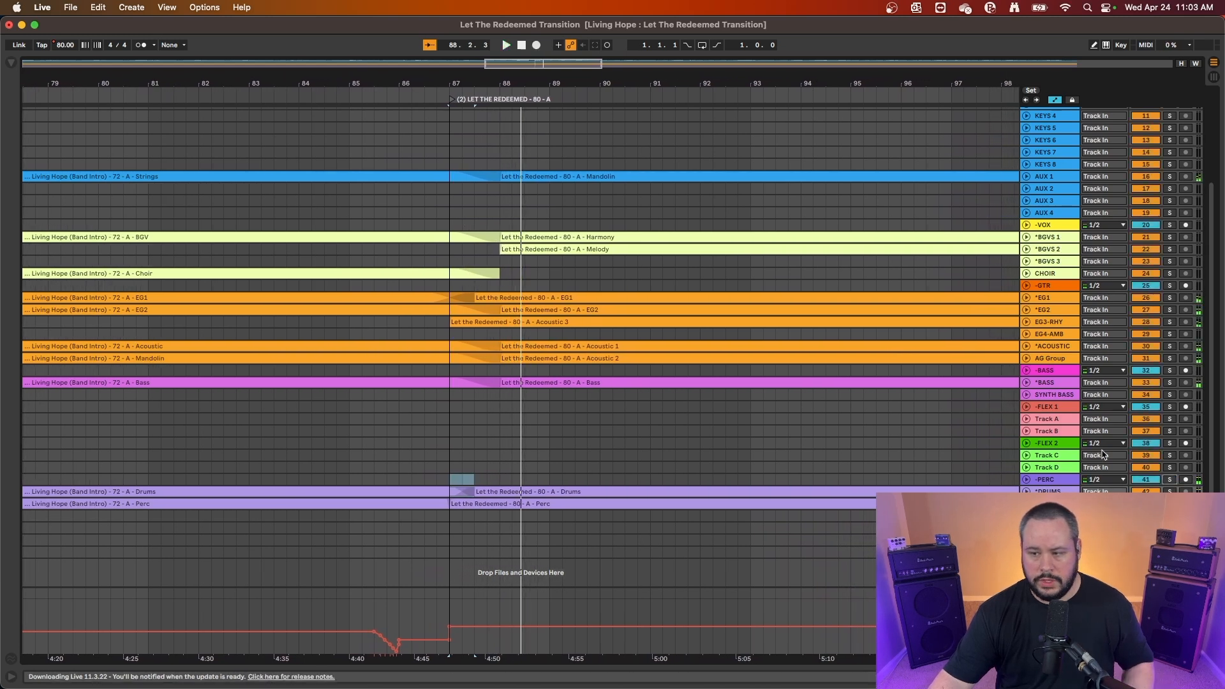
Play the full mix from about bar 84, then highlight bars 86 to 88 on the dynamic cues track and review the stem crossfades
scroll(566, 309, "up", 5)
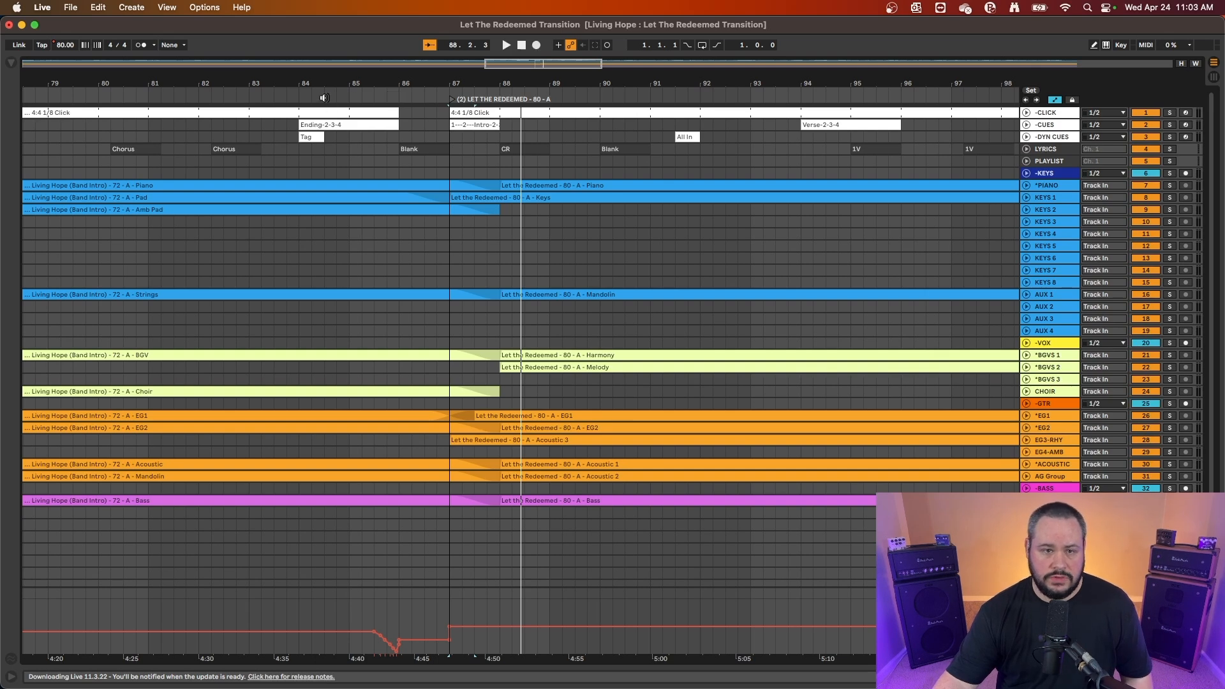
left_click(297, 95)
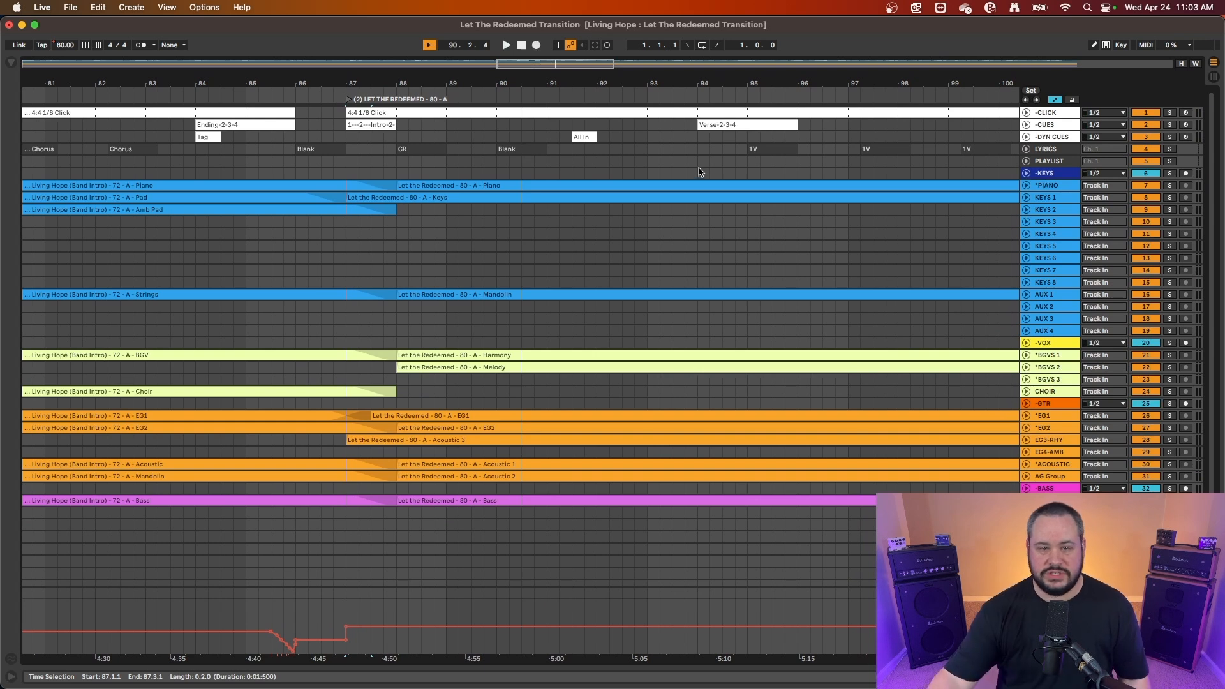
left_click_drag(296, 138, 399, 138)
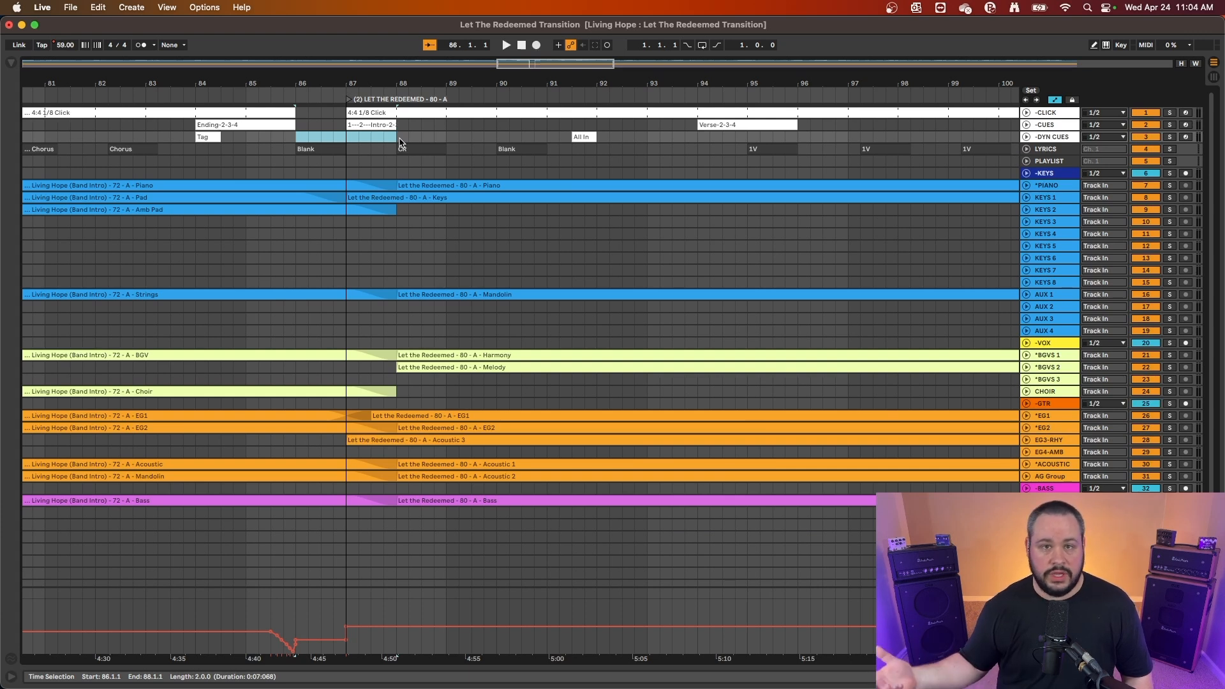
left_click(352, 170)
scroll(358, 231, "down", 3)
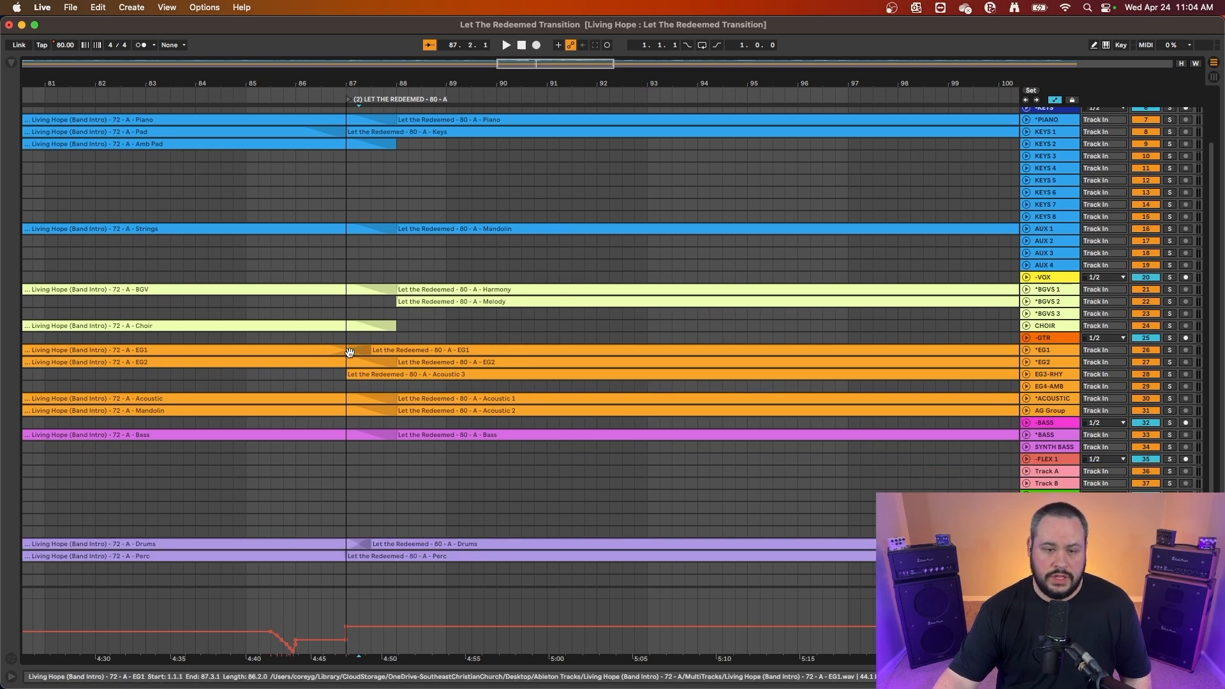
scroll(358, 343, "up", 3)
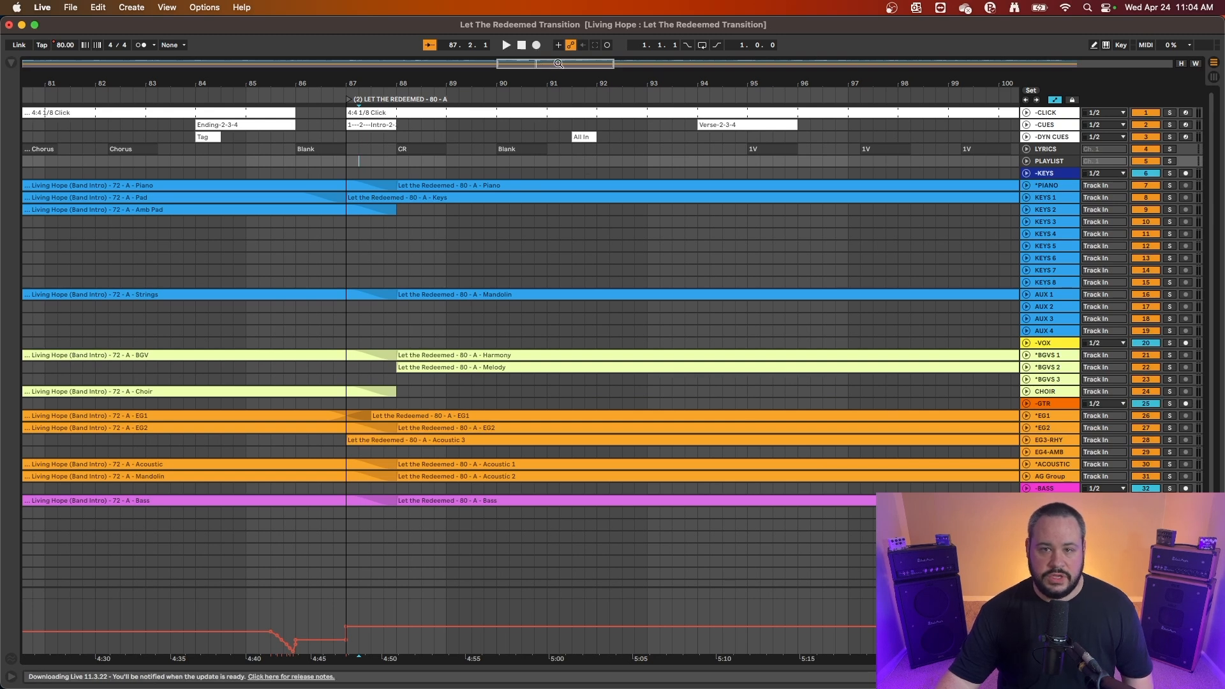
Play all tracks from about the middle of bar 76 through the transition into Let the Redeemed
scroll(581, 173, "left", 5)
scroll(235, 121, "left", 3)
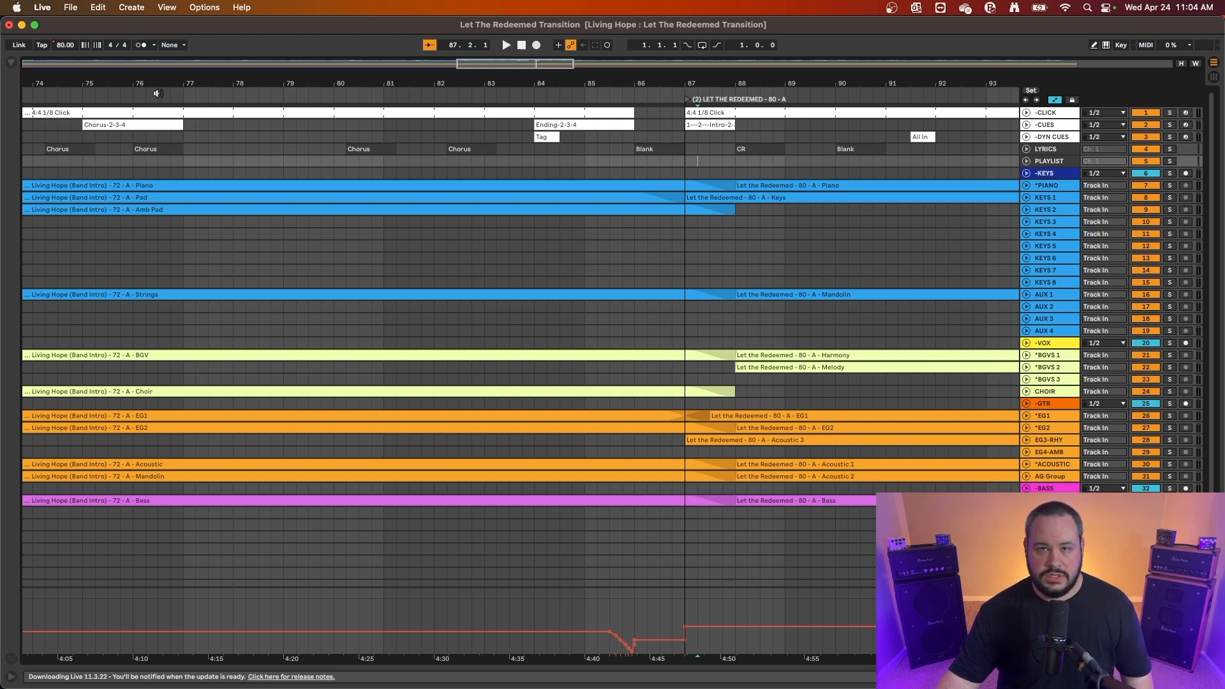
left_click(158, 93)
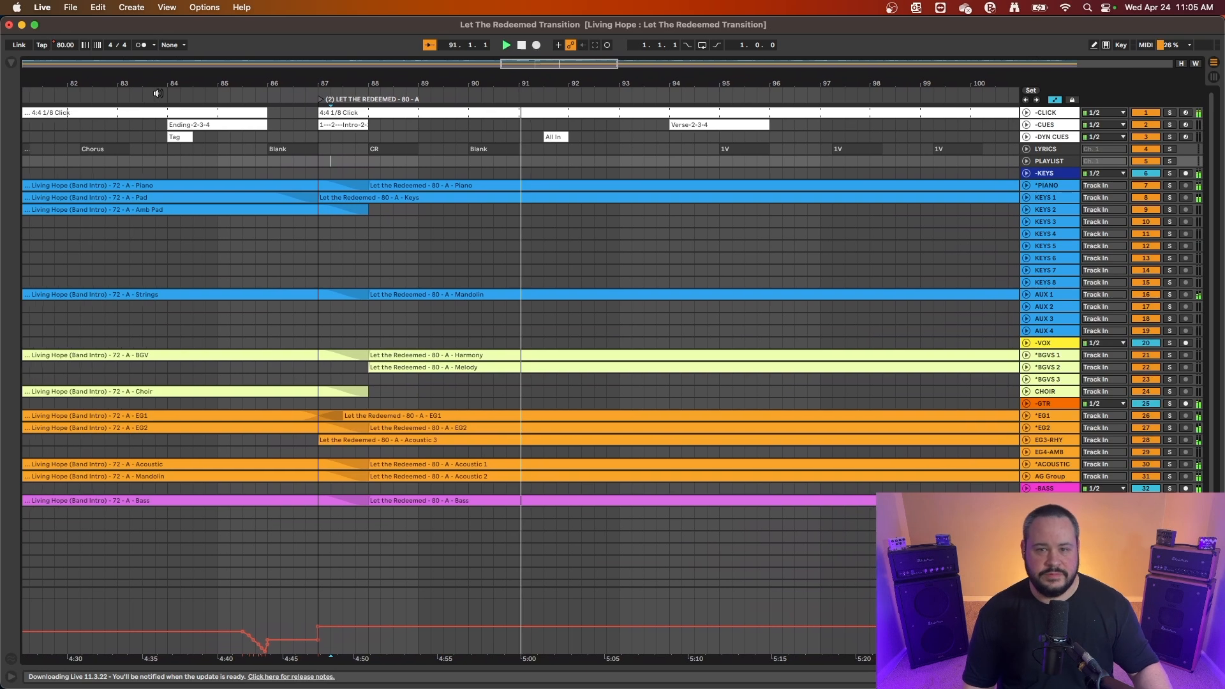
key("w")
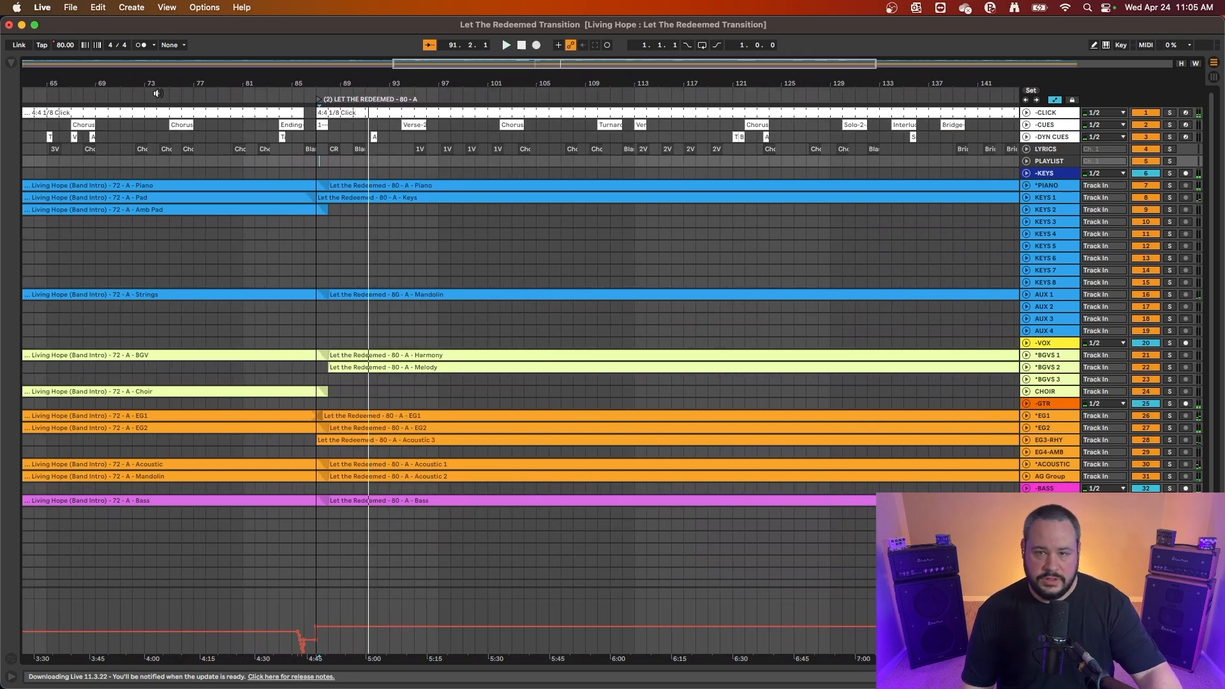